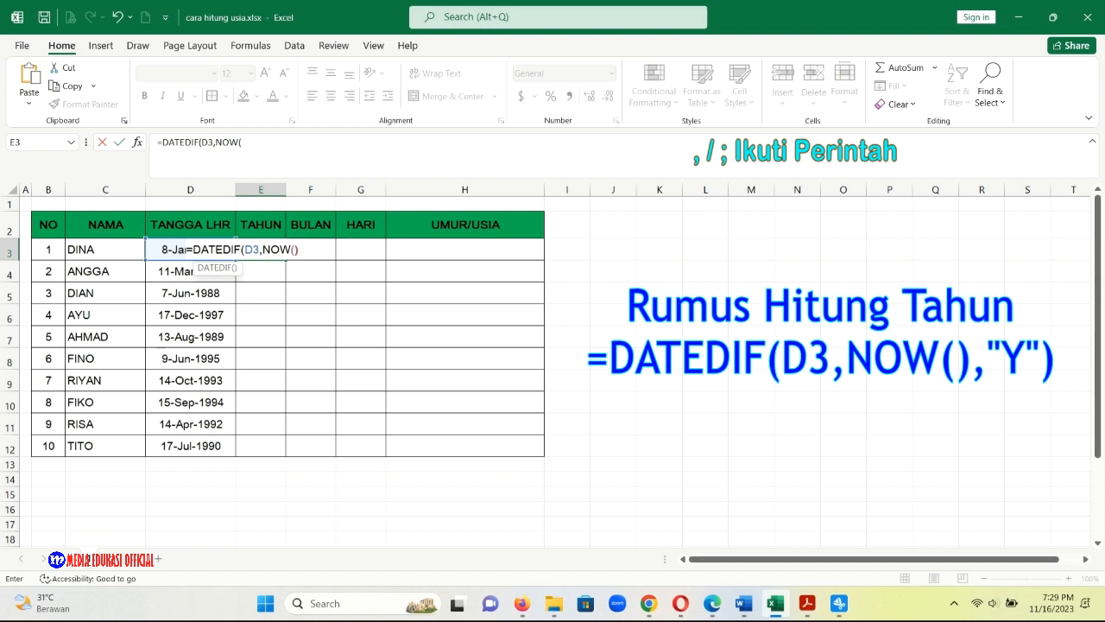
Complete the TAHUN formula in E3 as =DATEDIF(D3,NOW(),"Y") and fill it down through E12.
{"action": "type", "text": ","}
{"action": "type", "text": "\"Y\")"}
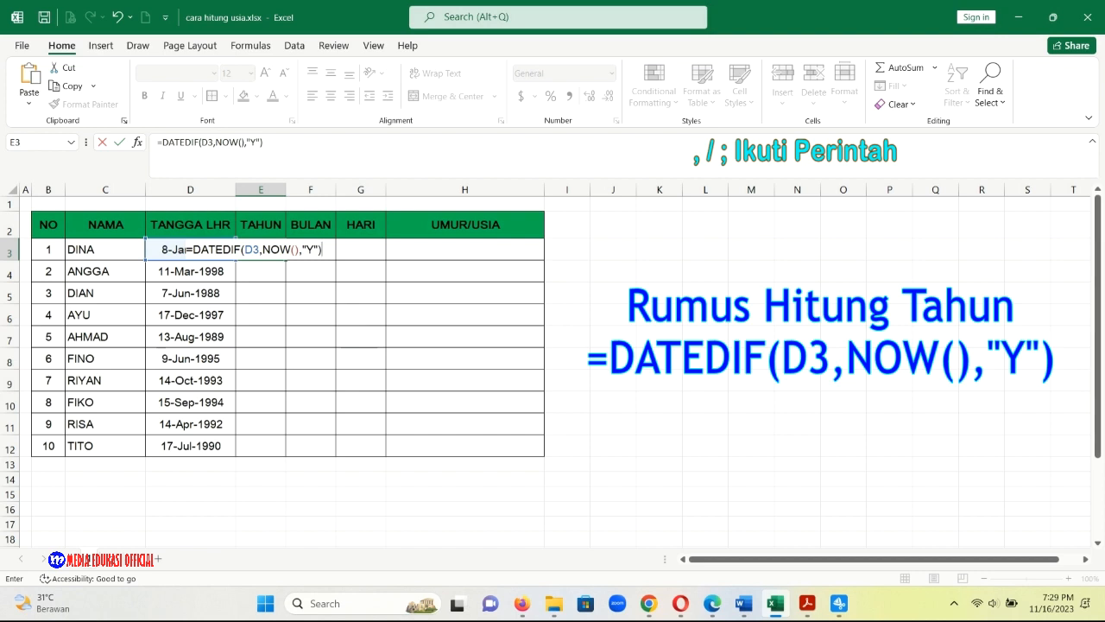
{"action": "key", "text": "Return"}
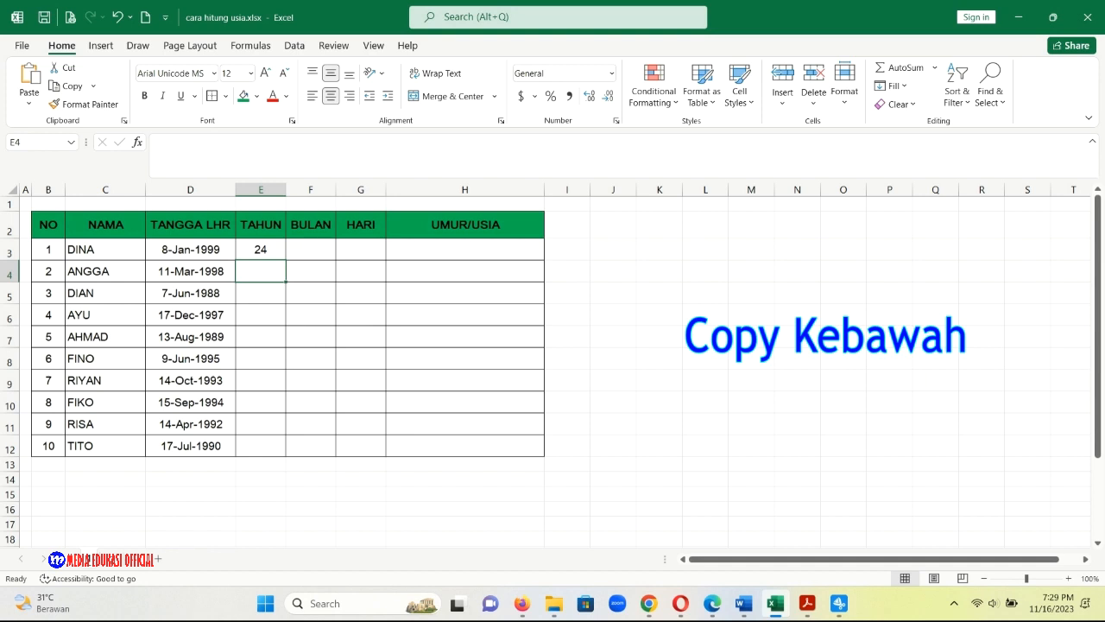
{"action": "left_click", "coordinate": [261, 249]}
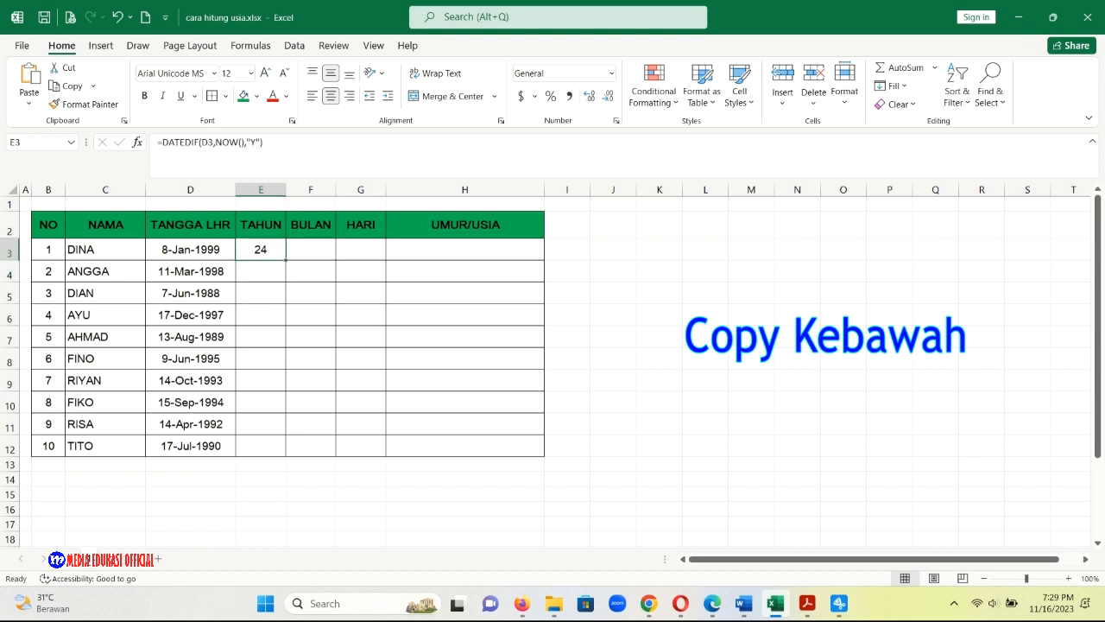
{"action": "left_click_drag", "start_coordinate": [285, 260], "coordinate": [286, 456]}
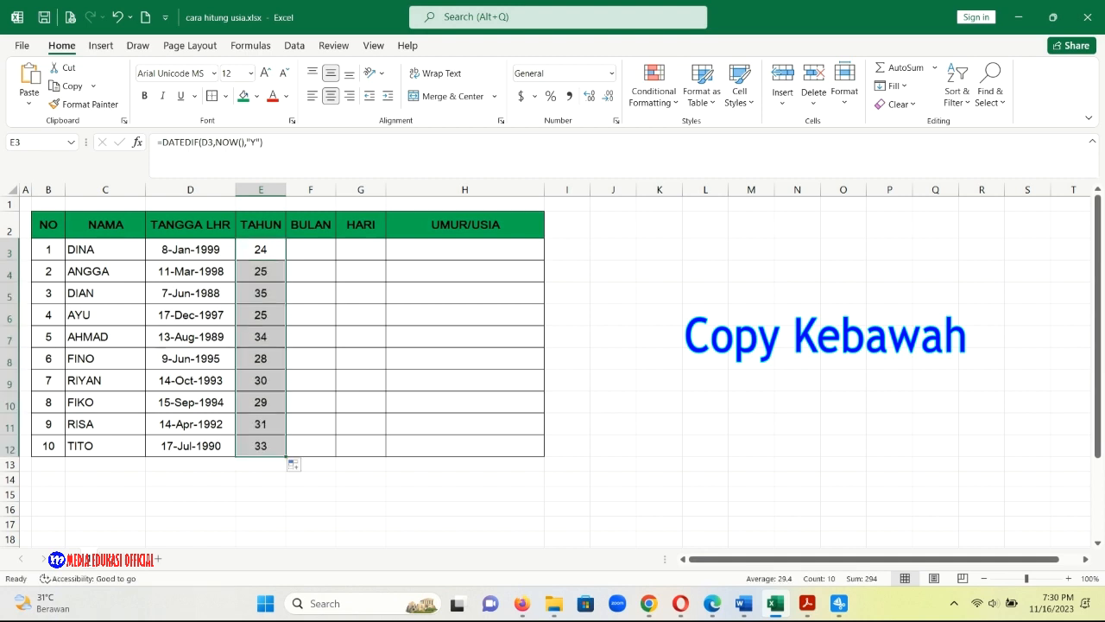
Enter the formula =DATEDIF(D3,NOW(),"M") in cell F3 of the BULAN column.
{"action": "left_click", "coordinate": [311, 249]}
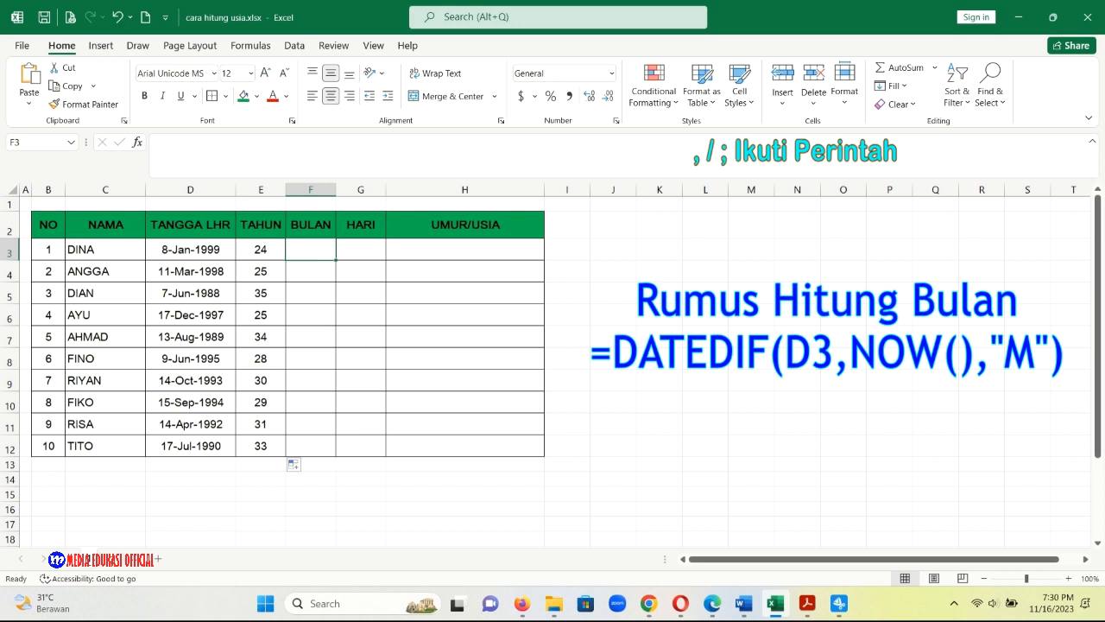
{"action": "type", "text": "="}
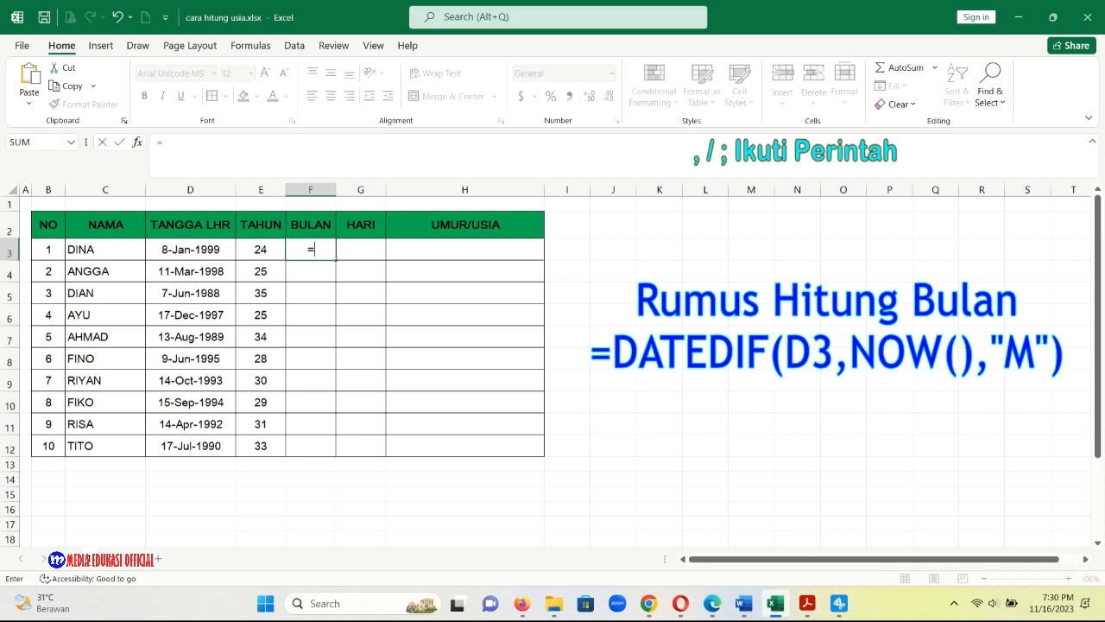
{"action": "type", "text": "DATED"}
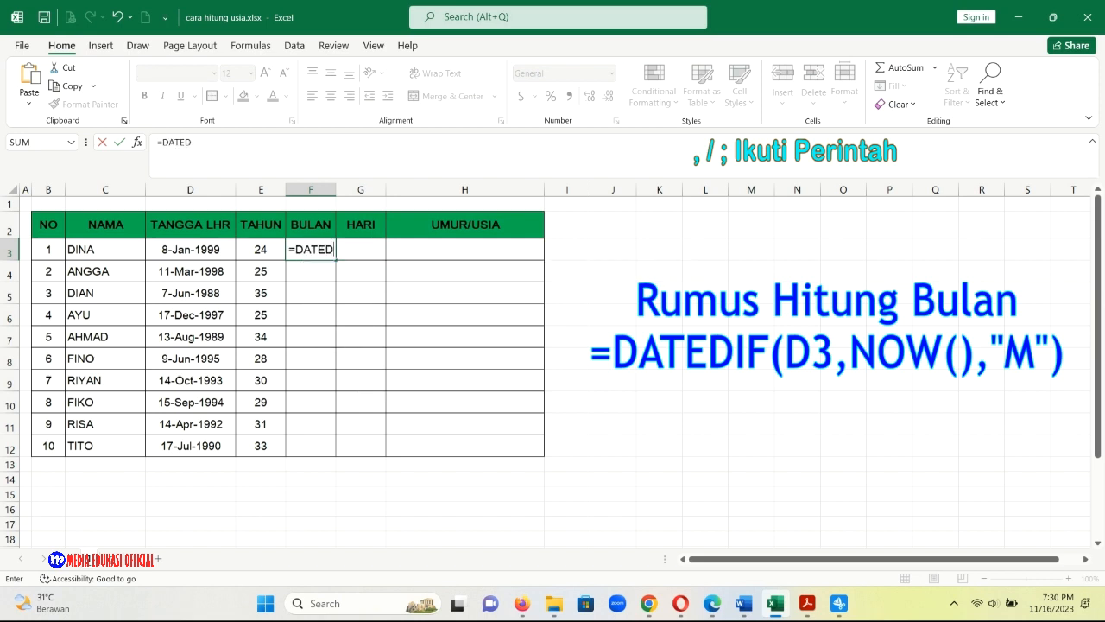
{"action": "type", "text": "IF("}
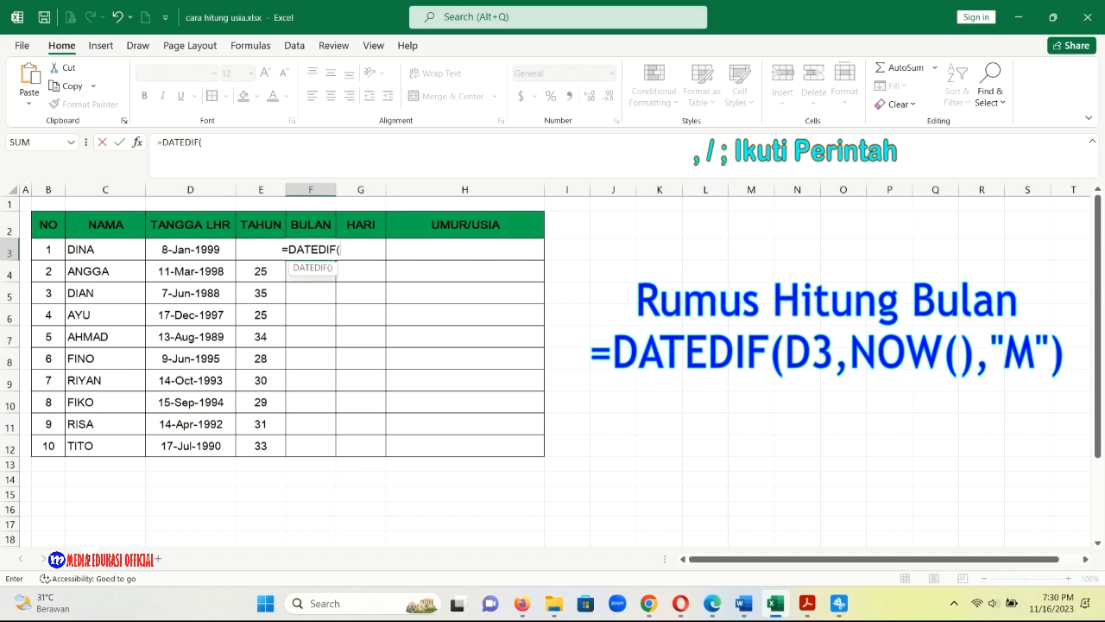
{"action": "left_click", "coordinate": [191, 249]}
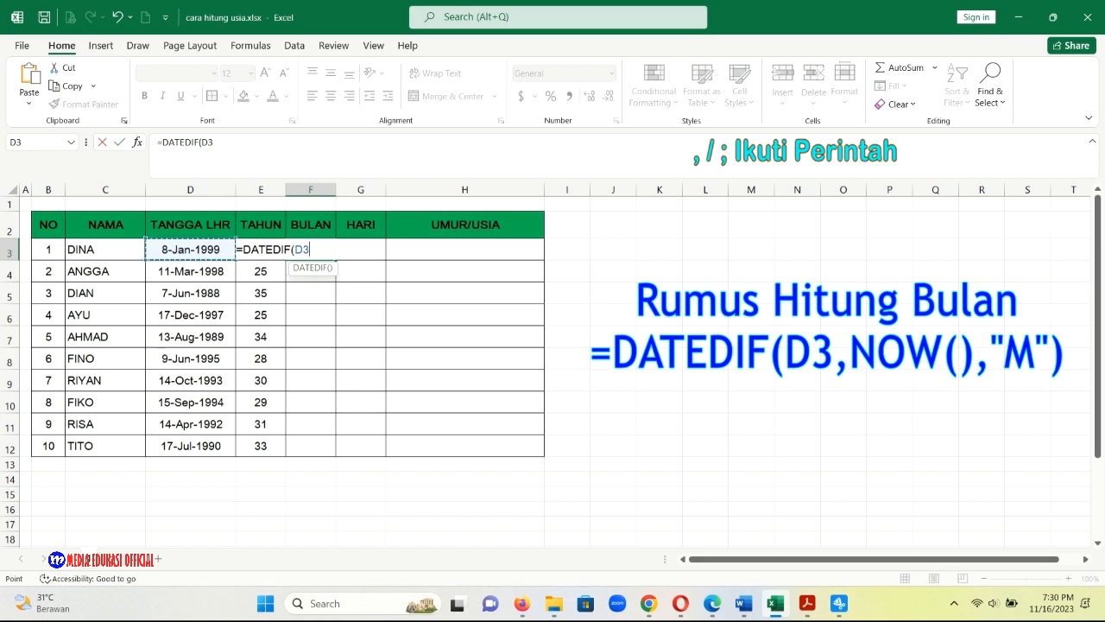
{"action": "type", "text": ","}
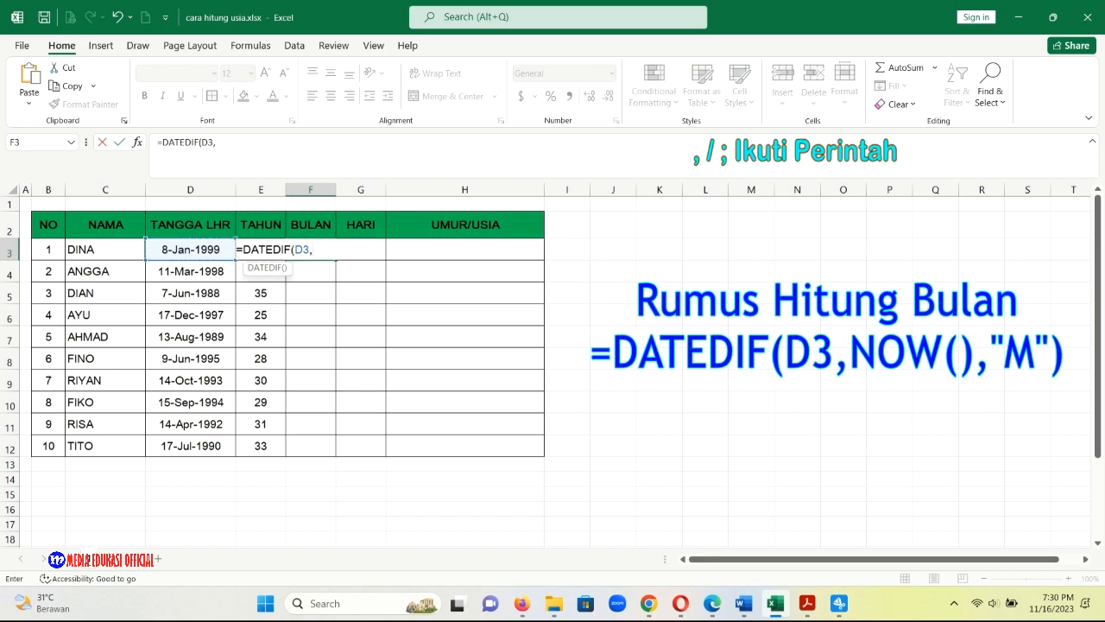
{"action": "type", "text": "NOW"}
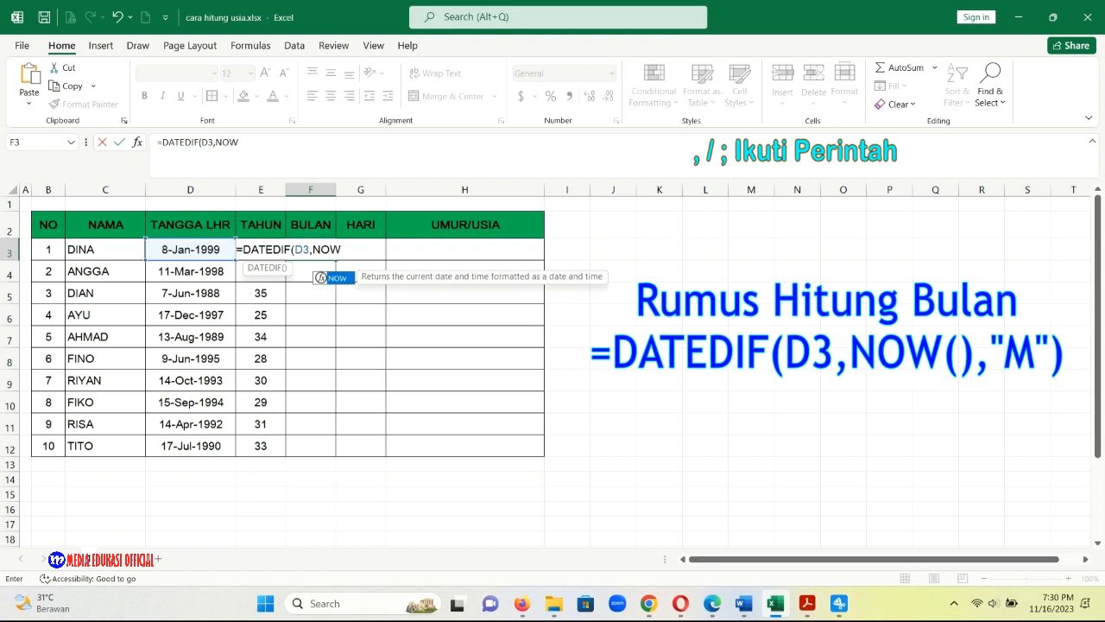
{"action": "type", "text": "()"}
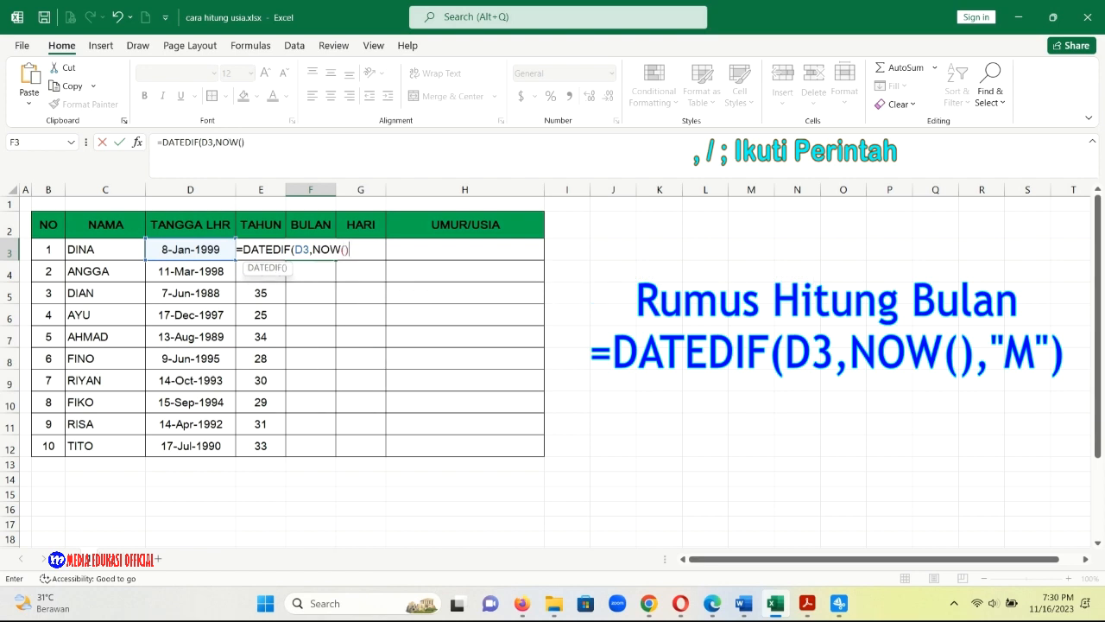
{"action": "type", "text": ",\""}
{"action": "type", "text": "M\")"}
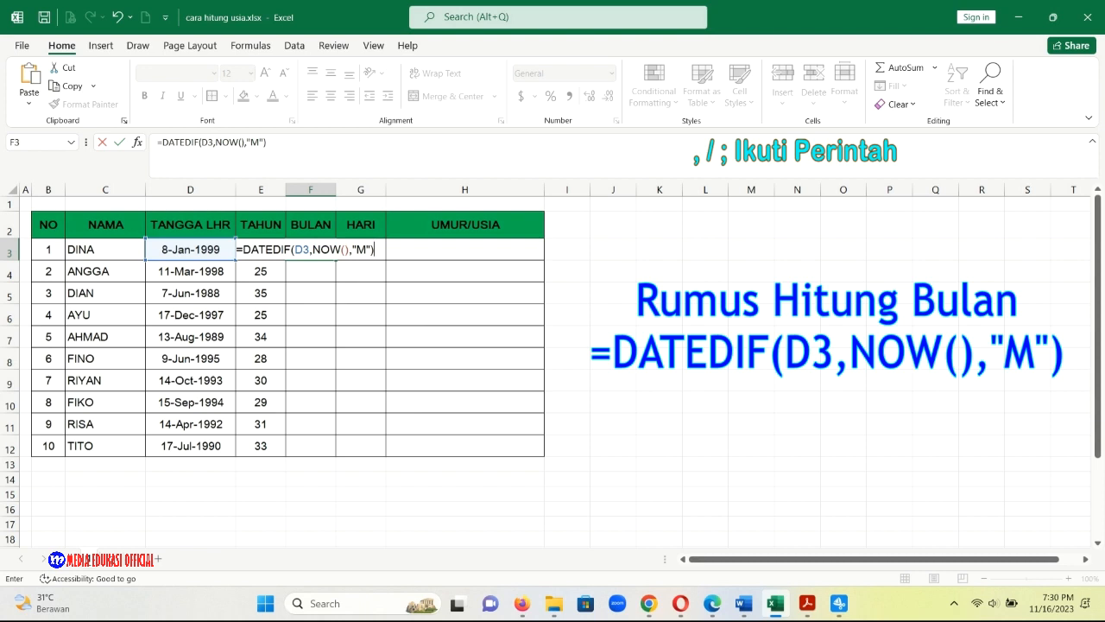
{"action": "key", "text": "Return"}
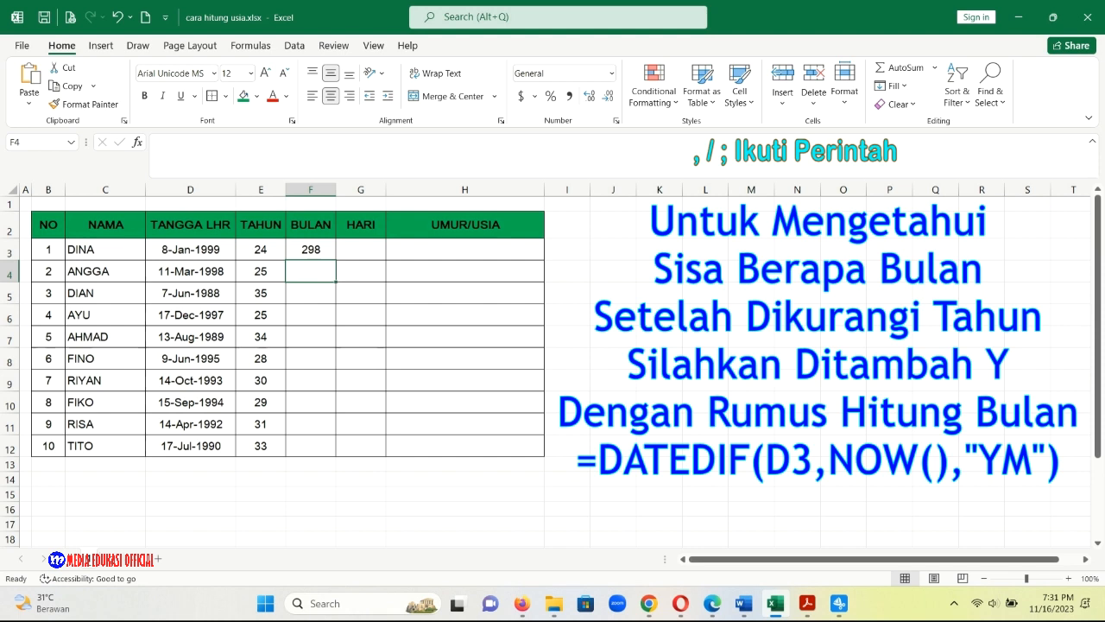
Change the unit in the F3 formula to "YM" and fill the formula down through F12.
{"action": "left_click", "coordinate": [311, 249]}
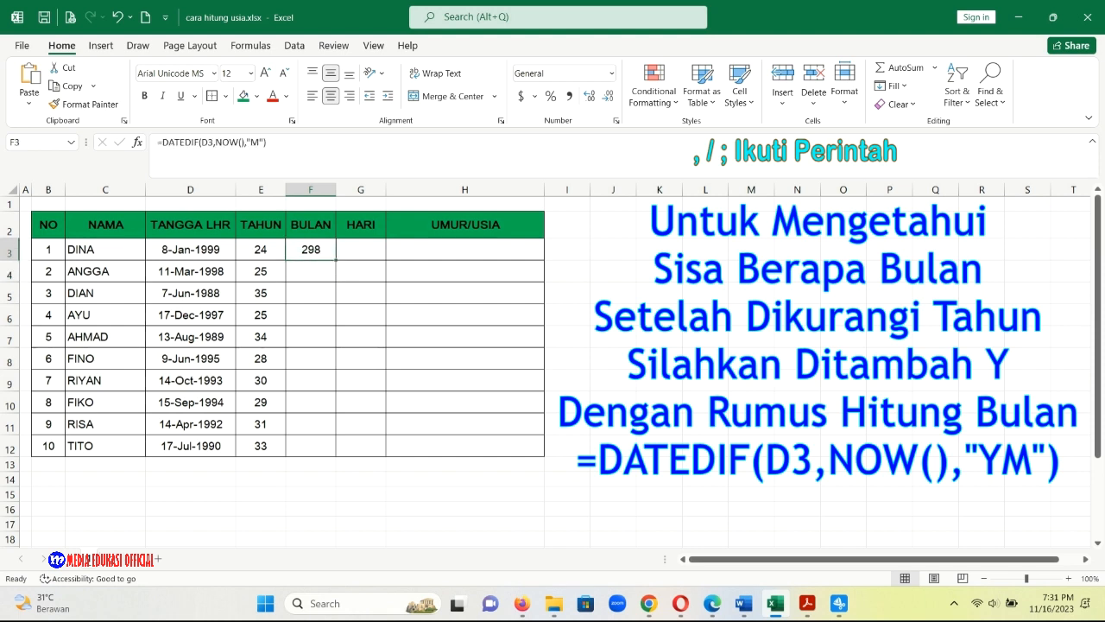
{"action": "double_click", "coordinate": [312, 250]}
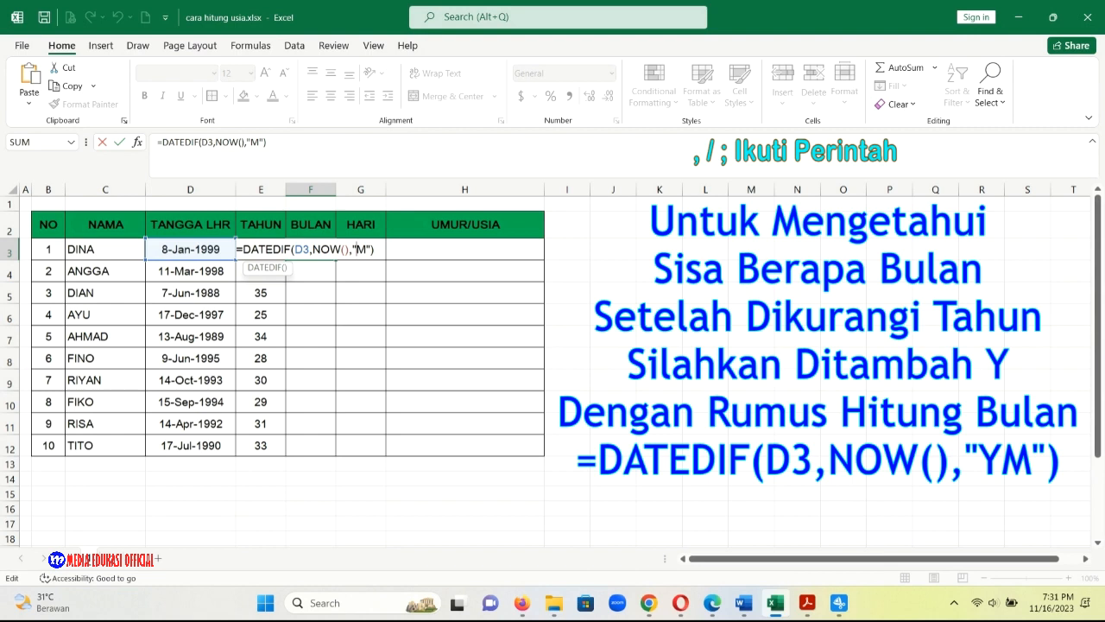
{"action": "type", "text": "Y"}
{"action": "key", "text": "Return"}
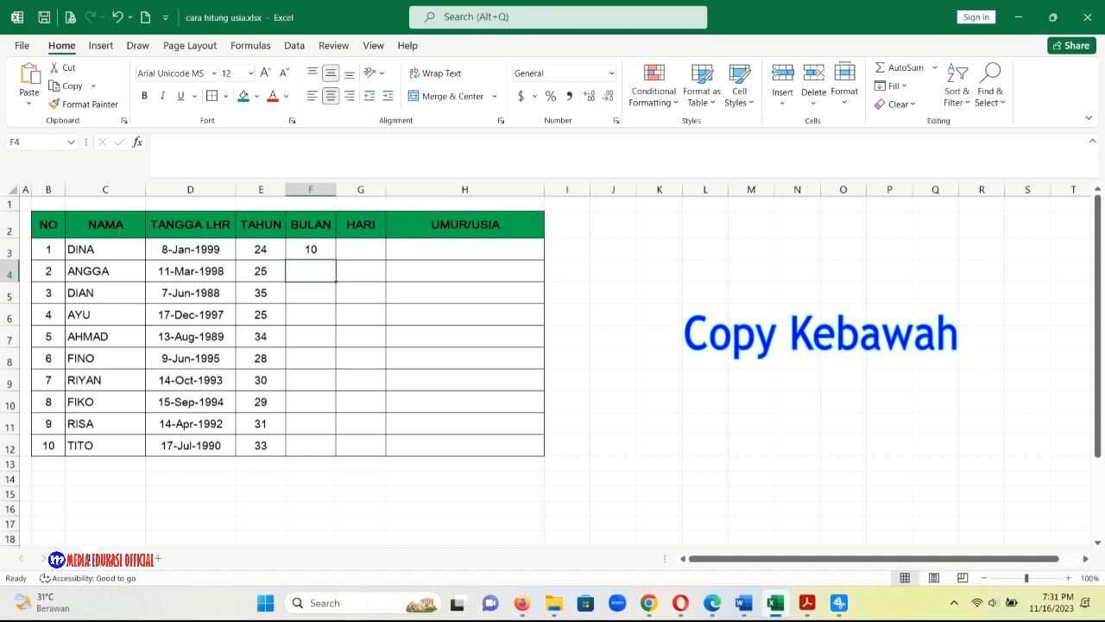
{"action": "left_click", "coordinate": [310, 250]}
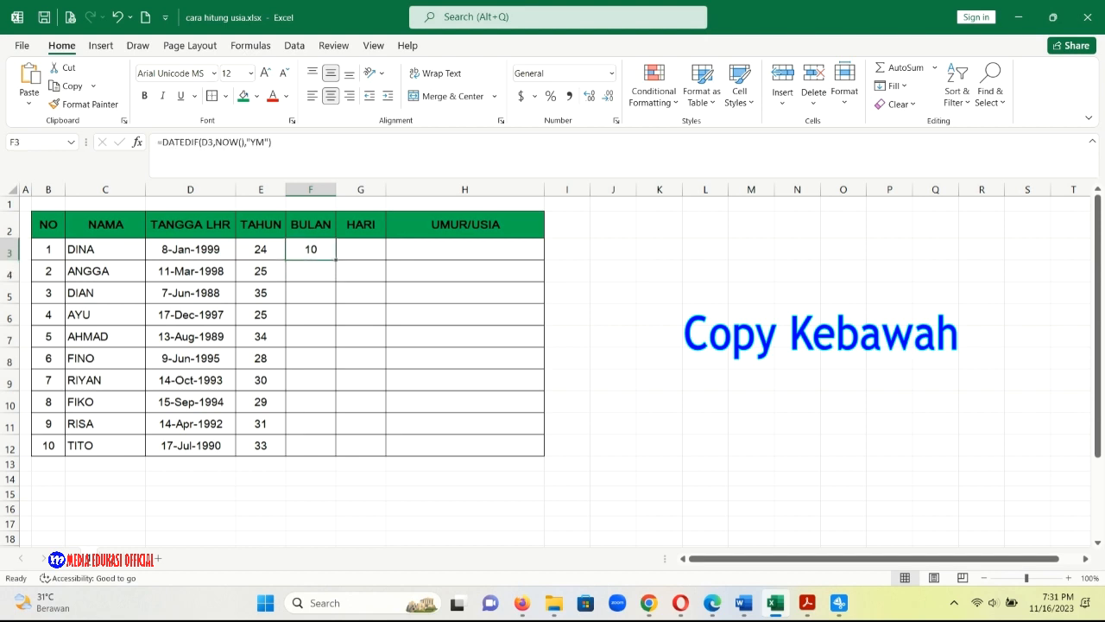
{"action": "left_click_drag", "start_coordinate": [336, 259], "coordinate": [344, 459]}
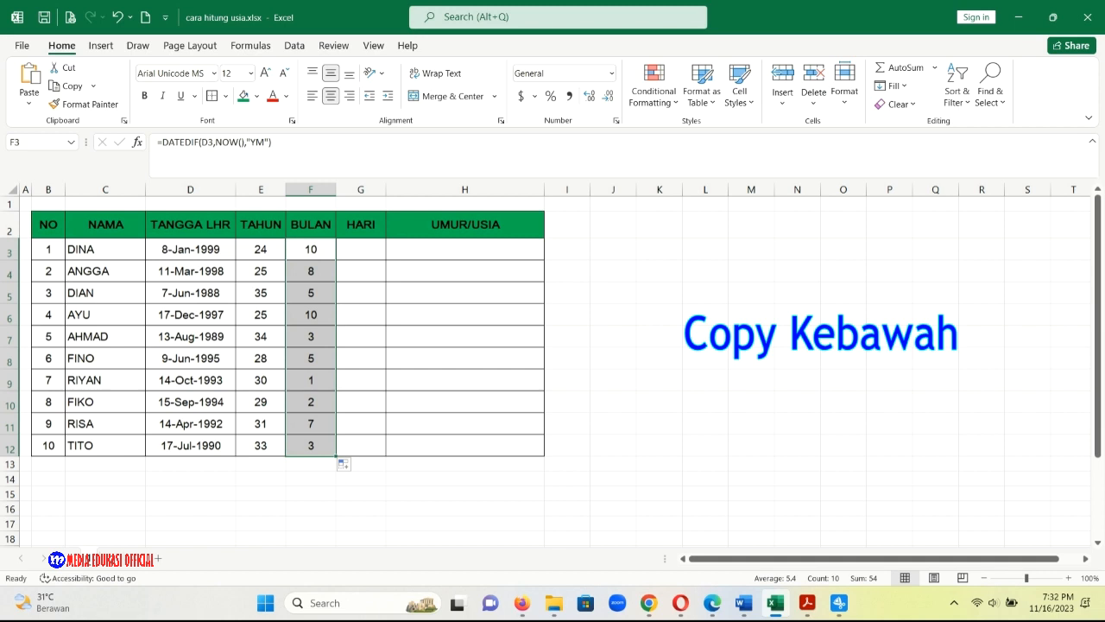
Enter the formula =DATEDIF(D3,NOW(),"D") in cell G3 of the HARI column.
{"action": "left_click", "coordinate": [361, 249]}
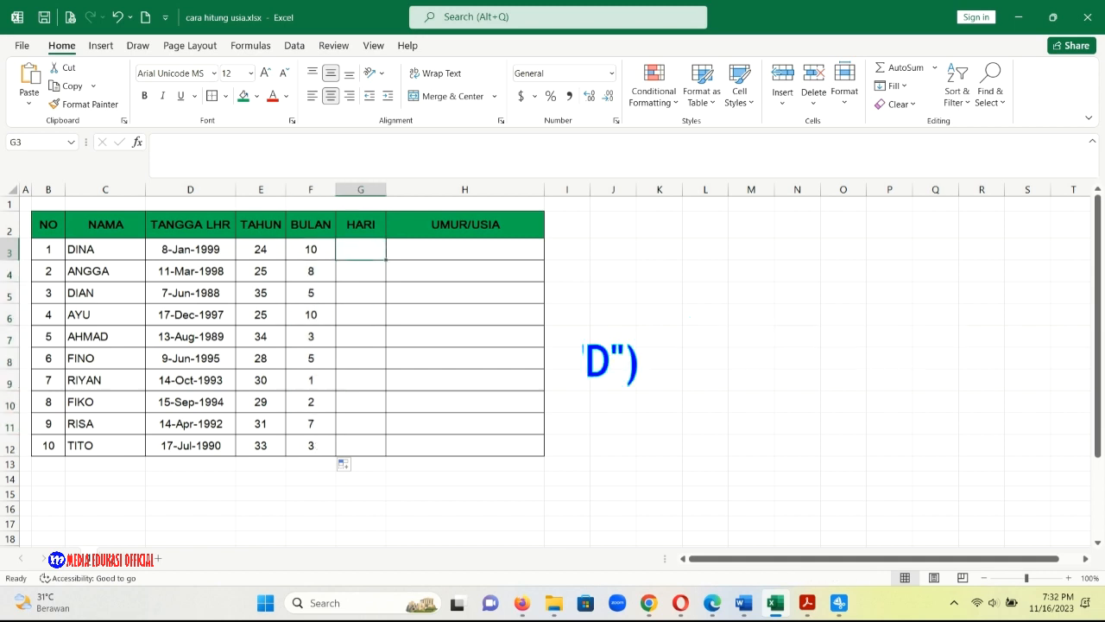
{"action": "type", "text": "="}
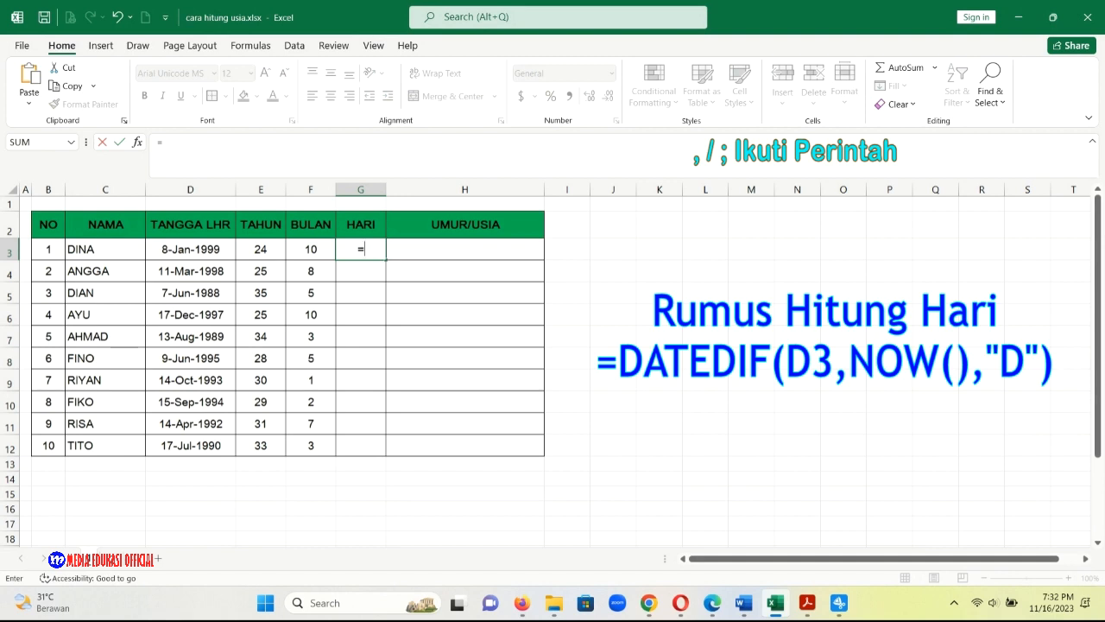
{"action": "type", "text": "DATE"}
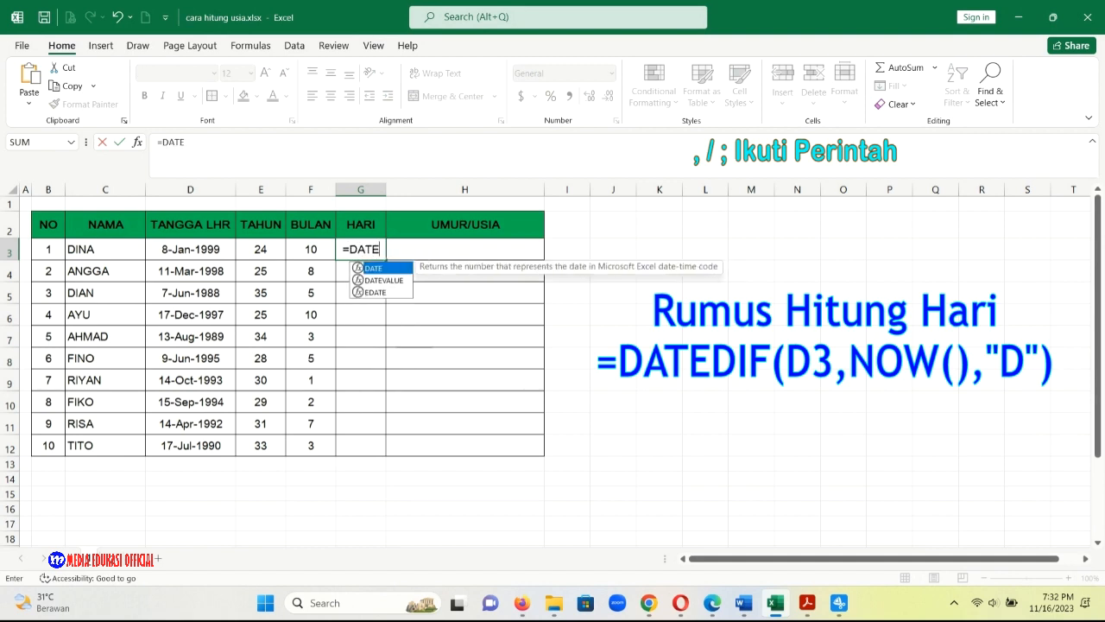
{"action": "type", "text": "DIF"}
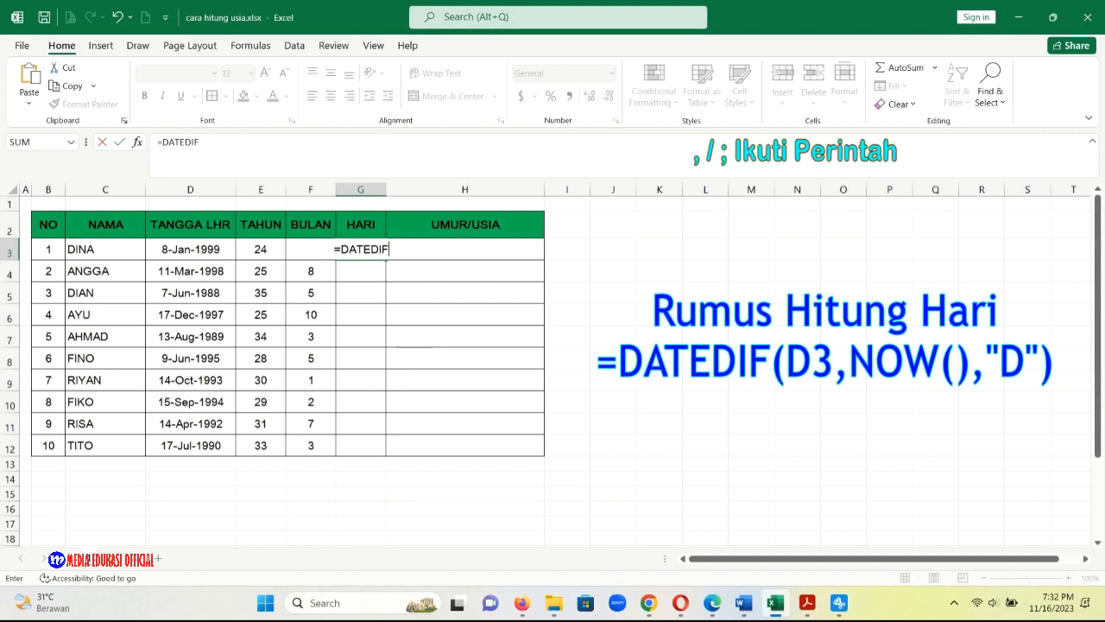
{"action": "type", "text": "("}
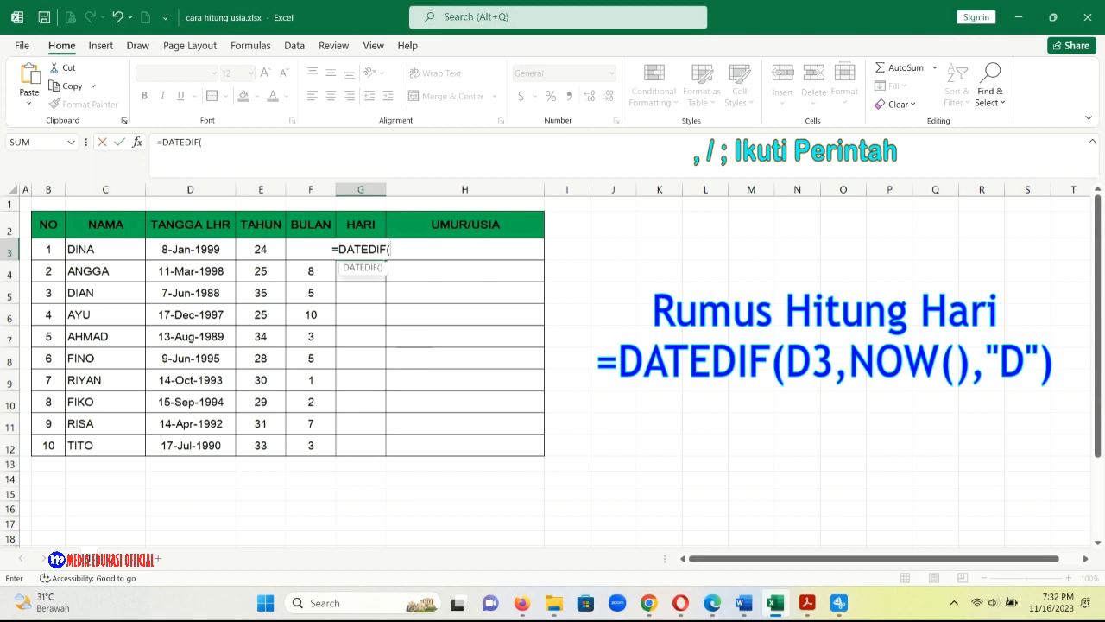
{"action": "left_click", "coordinate": [190, 249]}
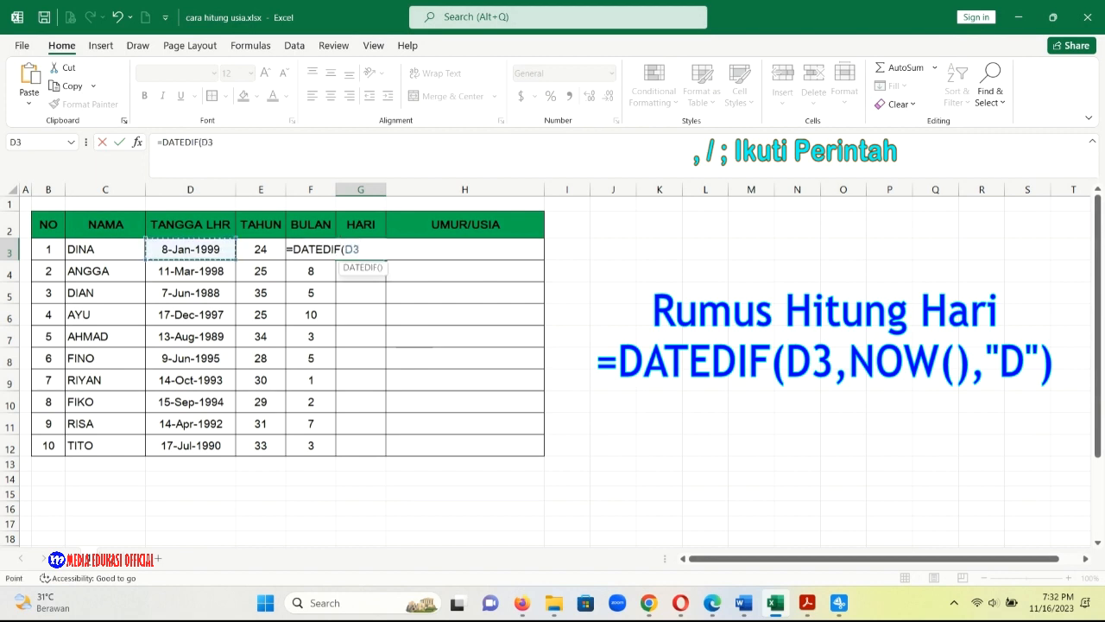
{"action": "type", "text": ","}
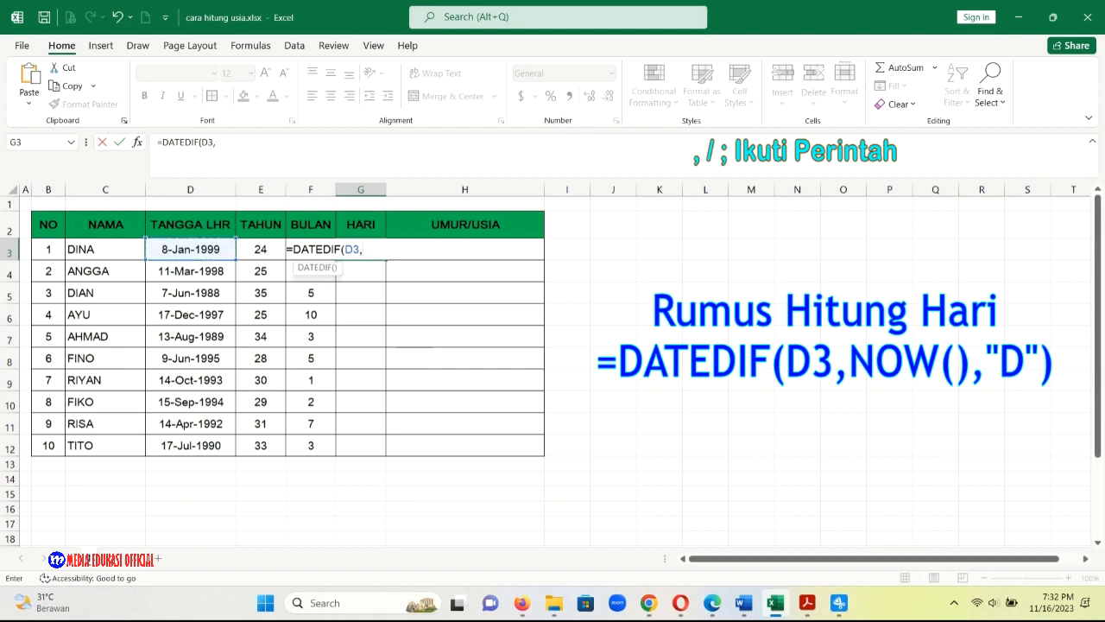
{"action": "type", "text": "NOW"}
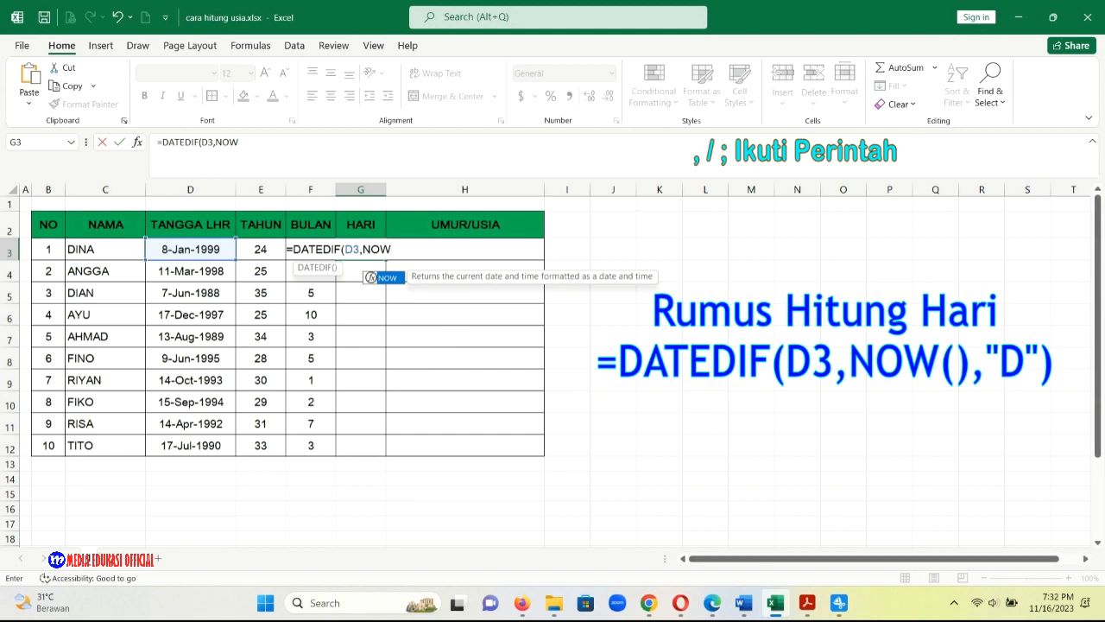
{"action": "type", "text": "(),\""}
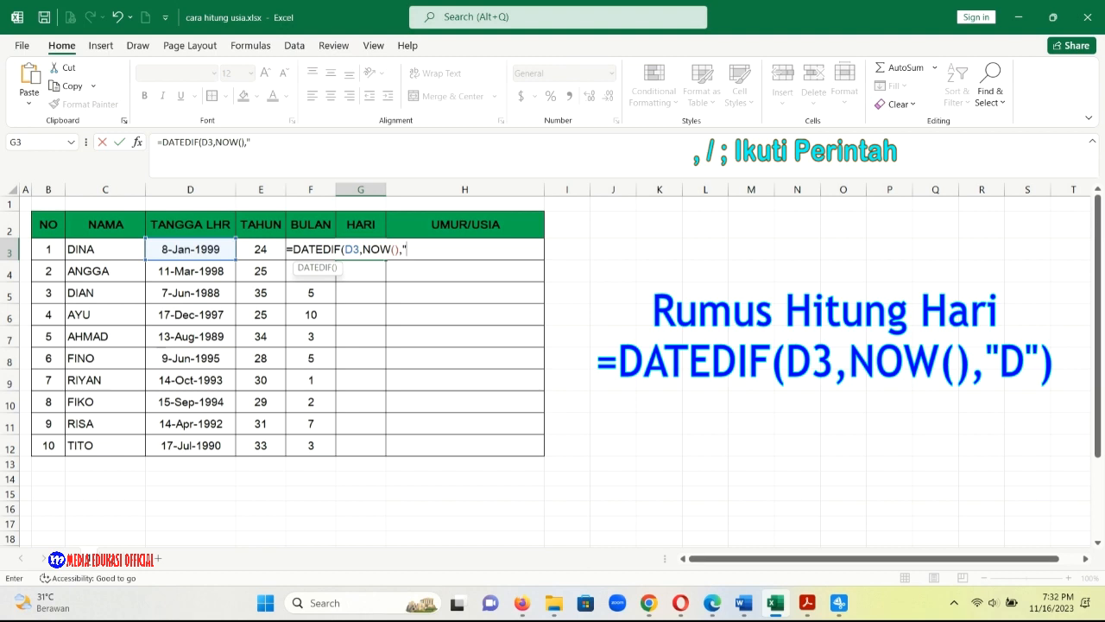
{"action": "type", "text": "D\")"}
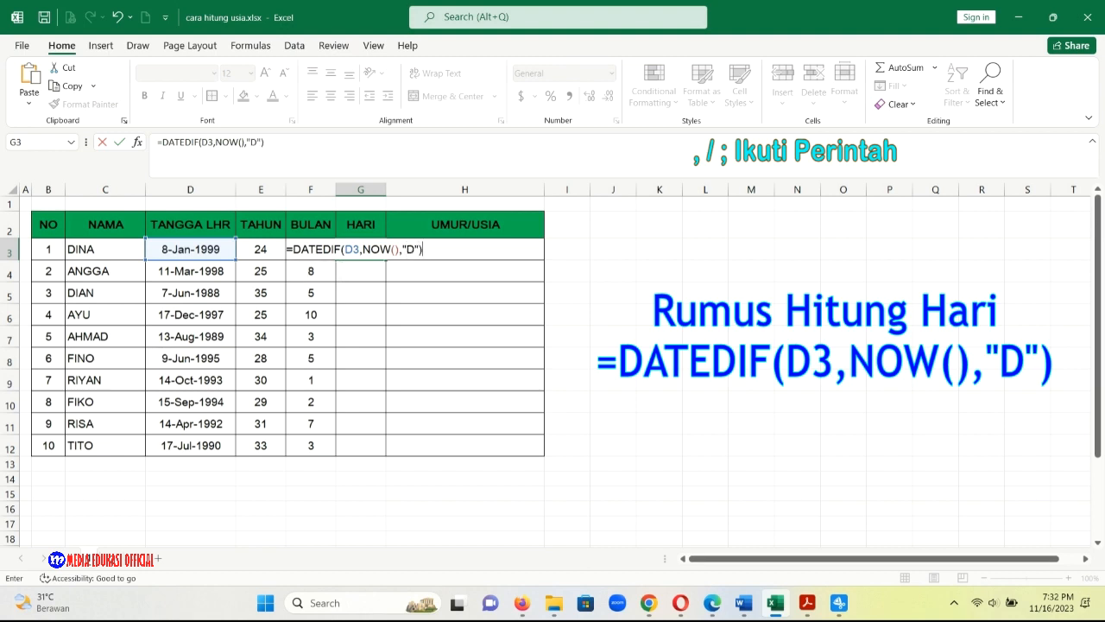
{"action": "key", "text": "Return"}
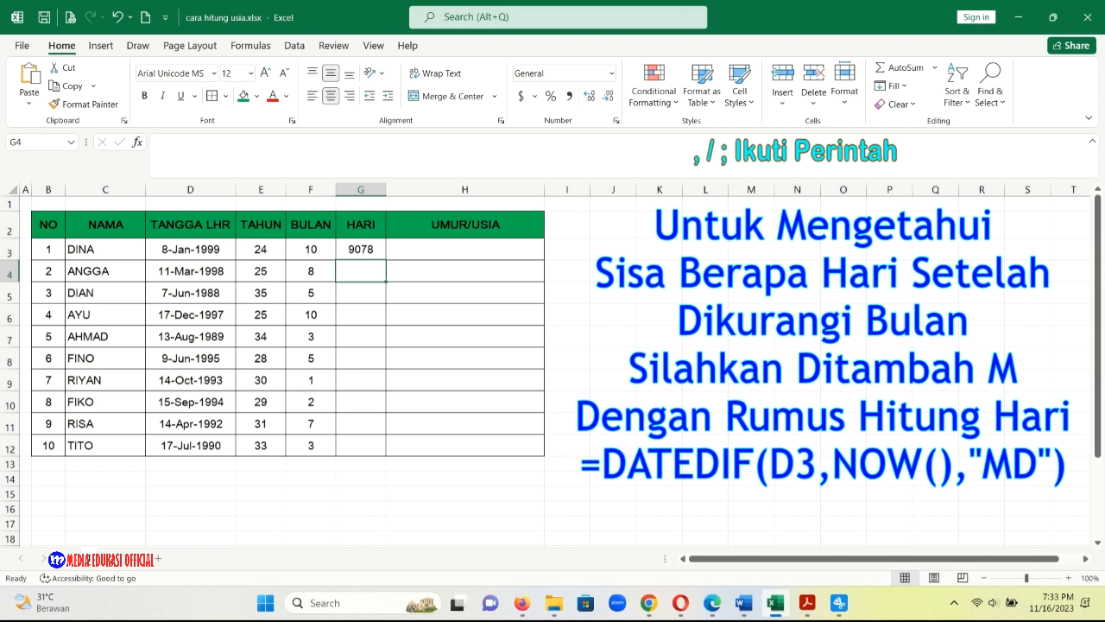
Change the unit in the G3 formula to "MD" and fill the formula down through G12.
{"action": "double_click", "coordinate": [360, 249]}
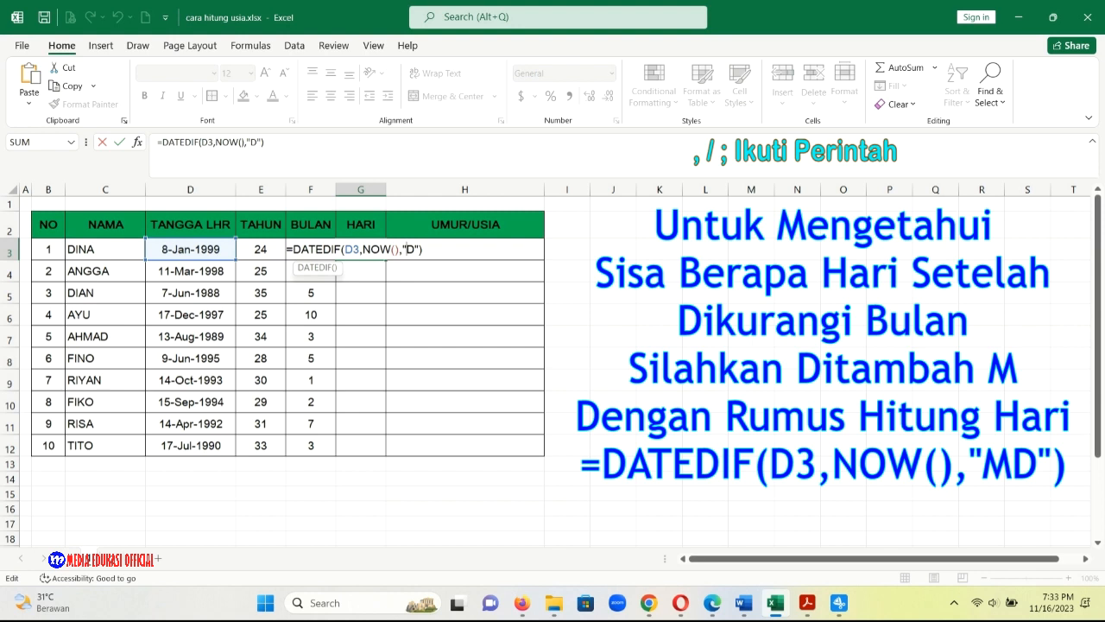
{"action": "type", "text": "M"}
{"action": "key", "text": "Return"}
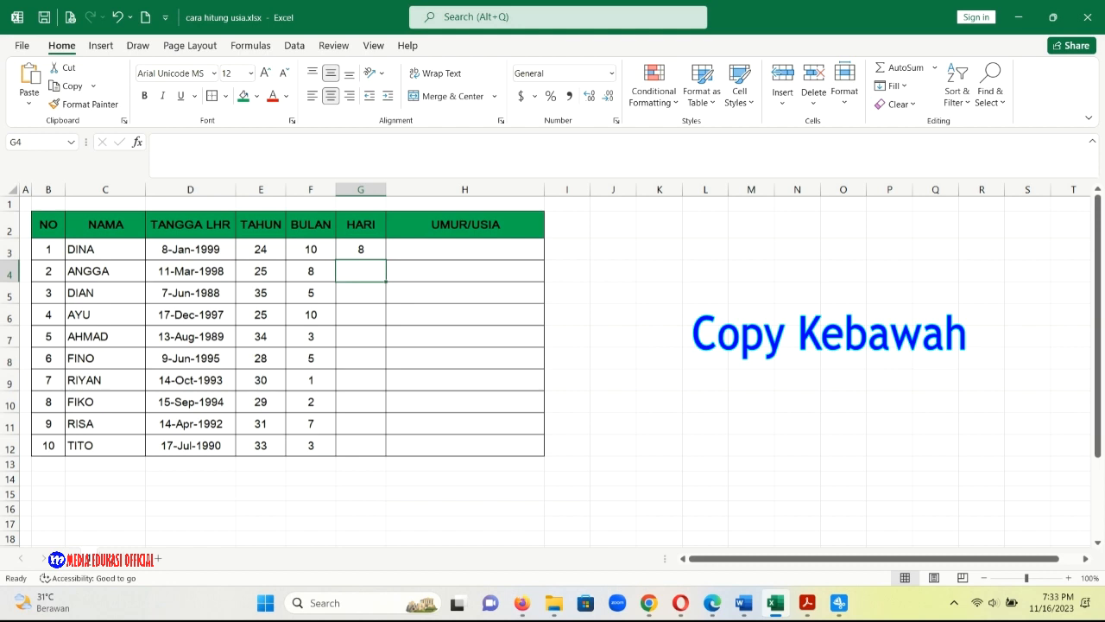
{"action": "left_click", "coordinate": [361, 250]}
{"action": "left_click_drag", "start_coordinate": [386, 259], "coordinate": [386, 455]}
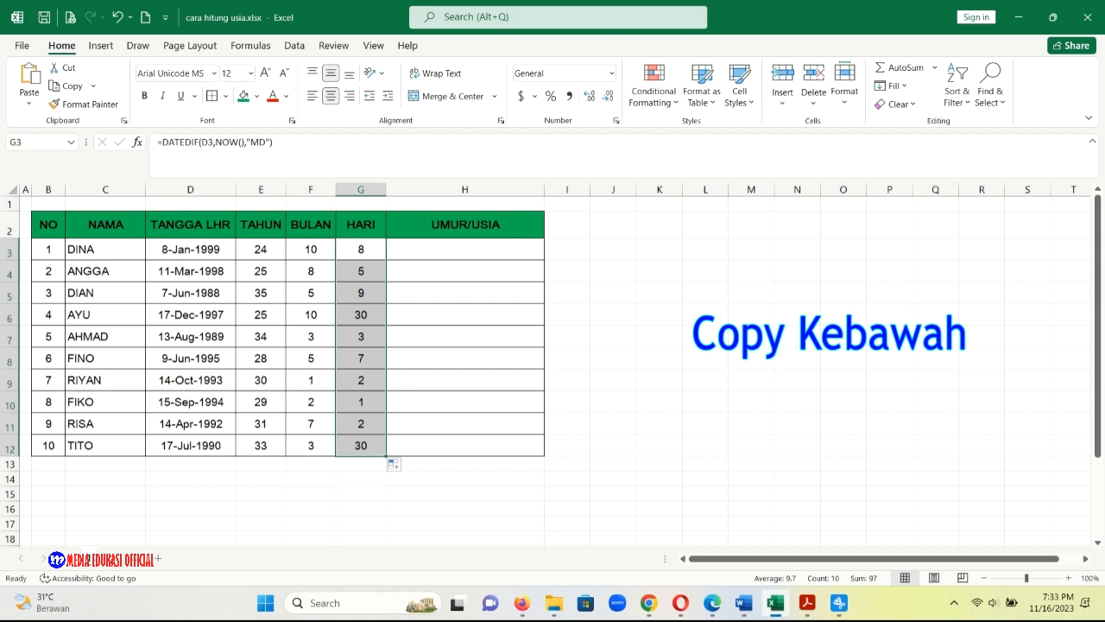
Enter =DATEDIF(D3,NOW(),"Y")&" Tahun, "&DATEDIF(D3,NOW(),"YM")&" Bulan, "&DATEDIF(D3,NOW(),"MD")&" Hari" in cell H3 of the UMUR/USIA column.
{"action": "left_click", "coordinate": [464, 249]}
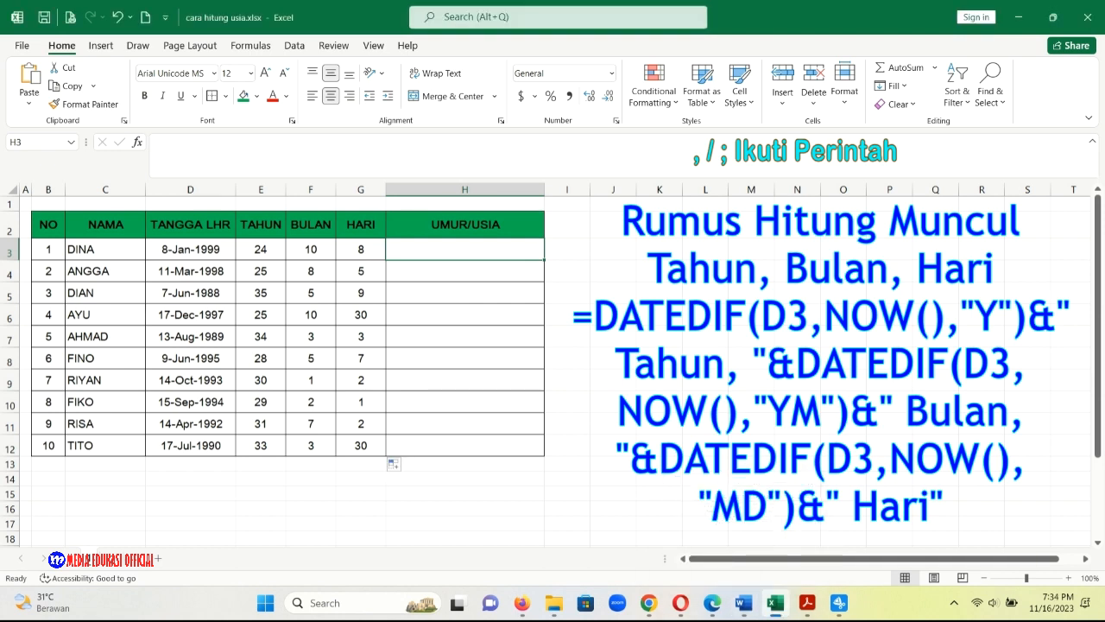
{"action": "double_click", "coordinate": [465, 249]}
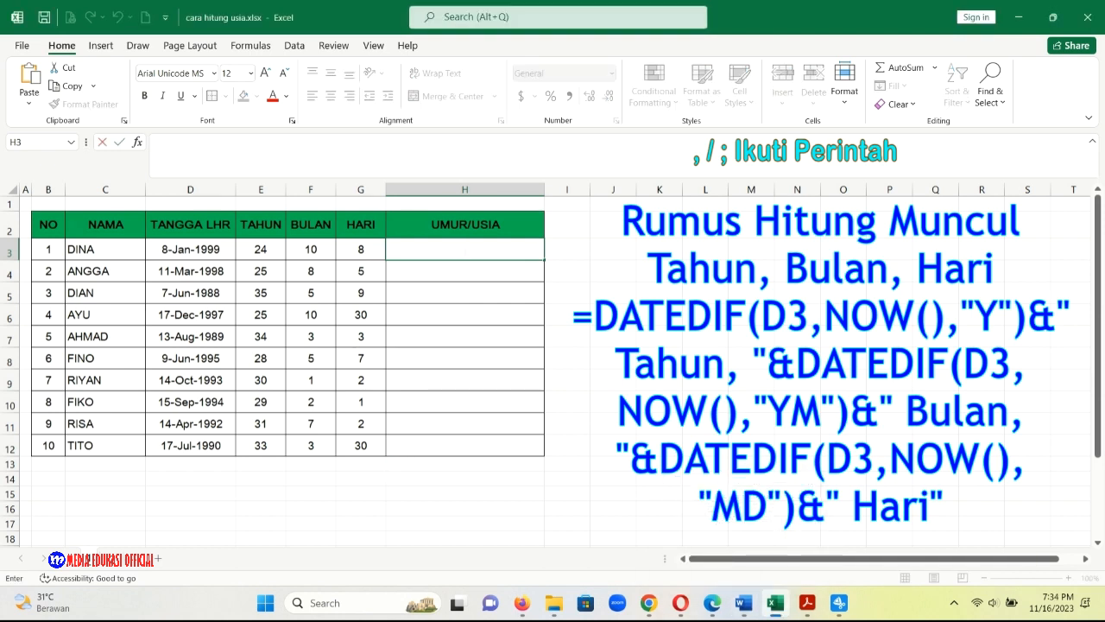
{"action": "key", "text": "ctrl+v"}
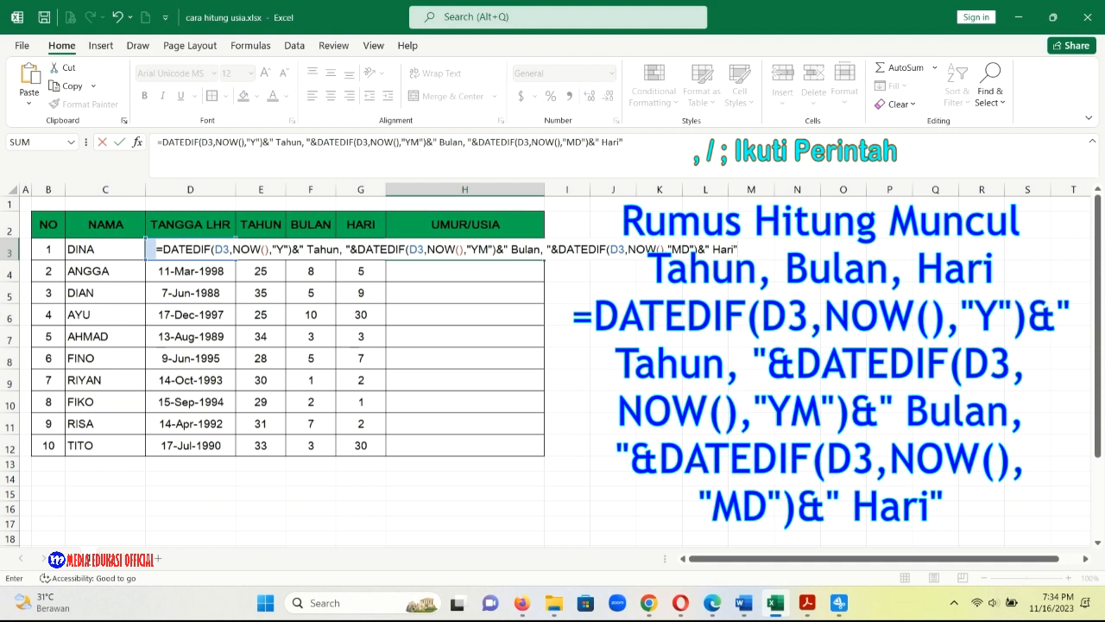
{"action": "key", "text": "Return"}
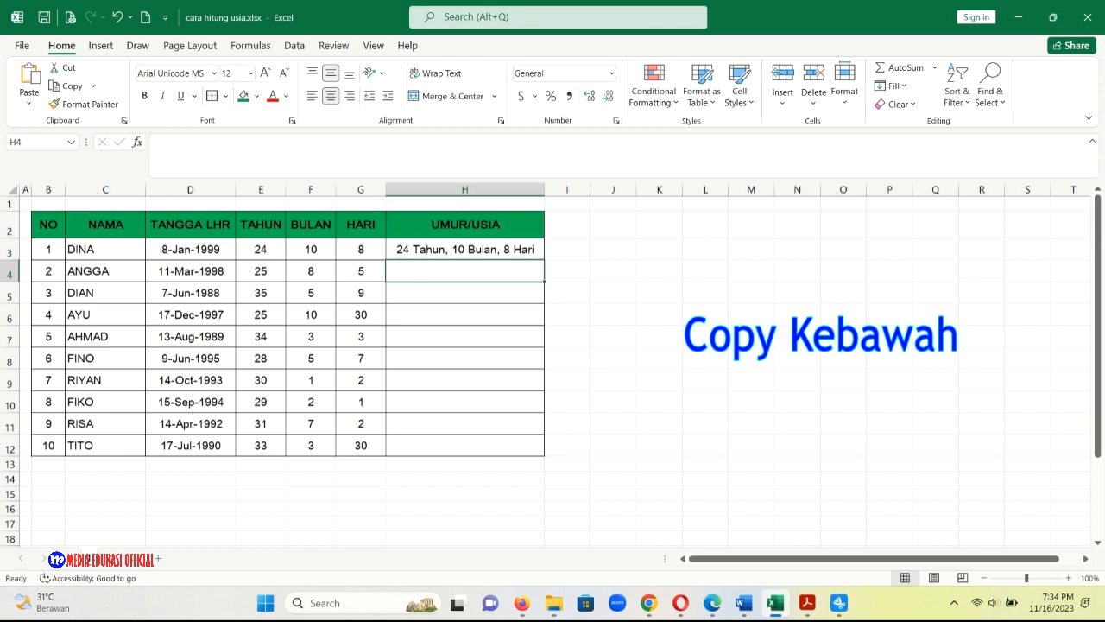
Fill the combined age formula from H3 down through H12.
{"action": "left_click", "coordinate": [464, 250]}
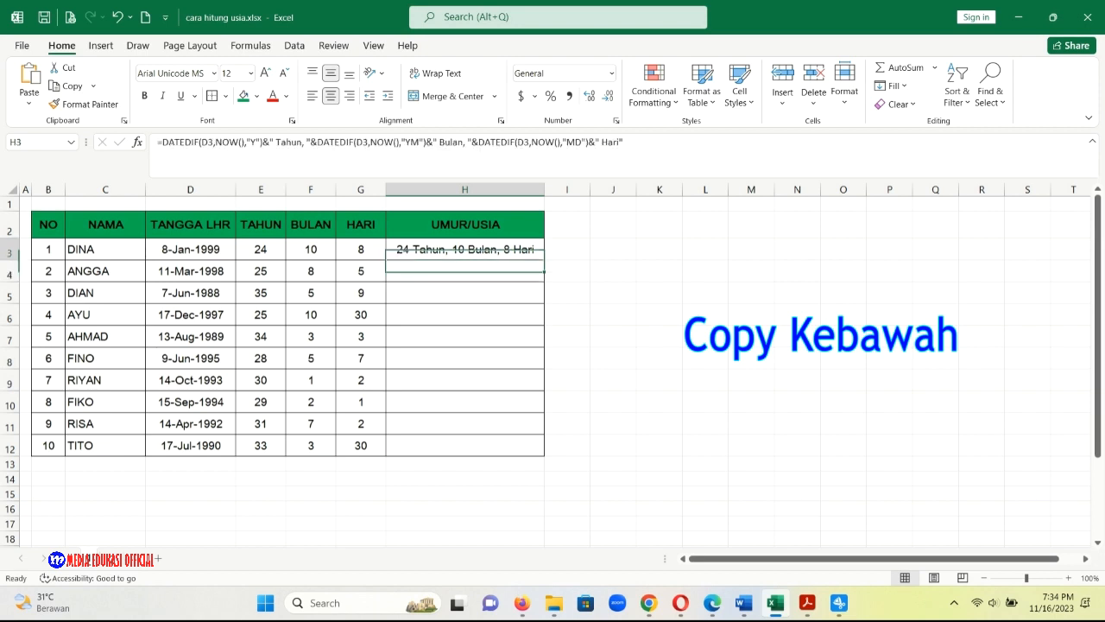
{"action": "left_click_drag", "start_coordinate": [544, 260], "coordinate": [544, 456]}
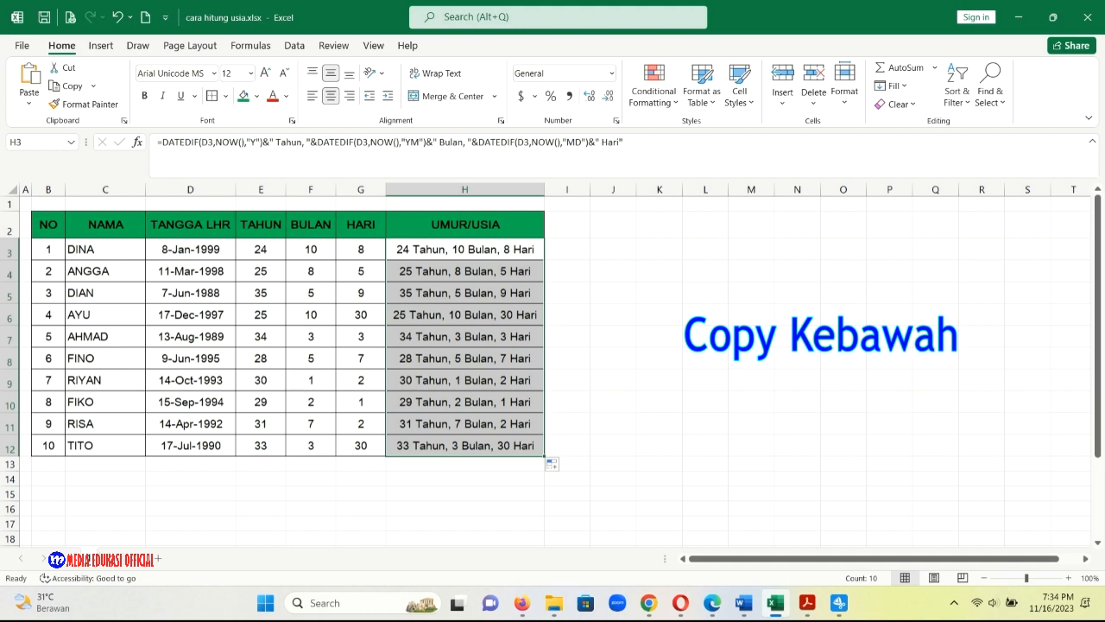
{"action": "left_click", "coordinate": [464, 478]}
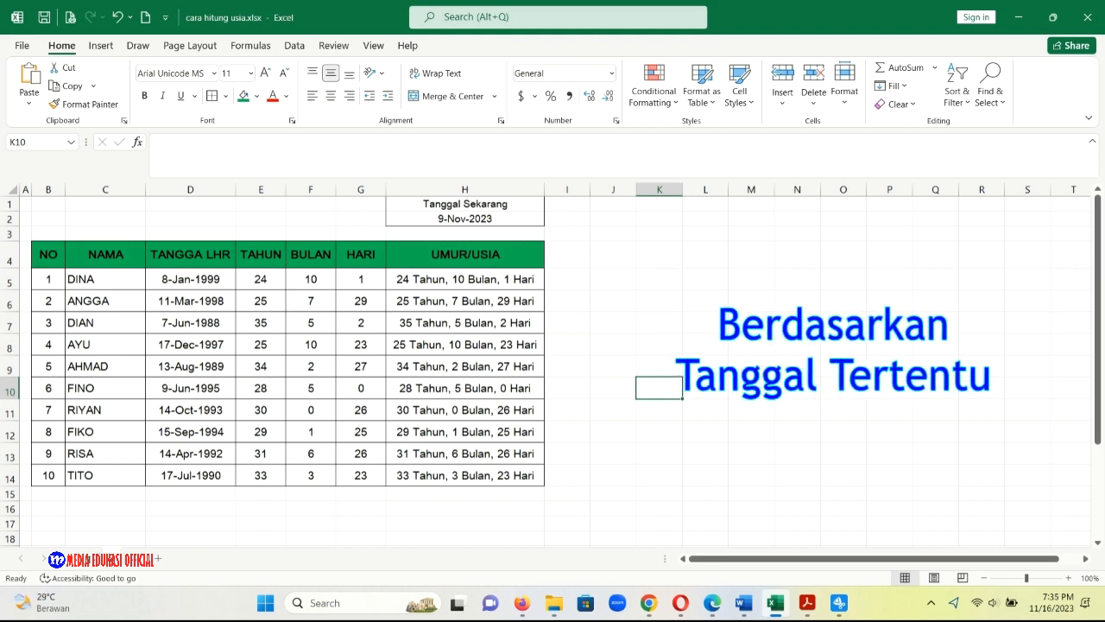
Clear the contents of E5:H14 in the table based on the Tanggal Sekarang date.
{"action": "left_click", "coordinate": [260, 279]}
{"action": "left_click_drag", "start_coordinate": [260, 279], "coordinate": [483, 474]}
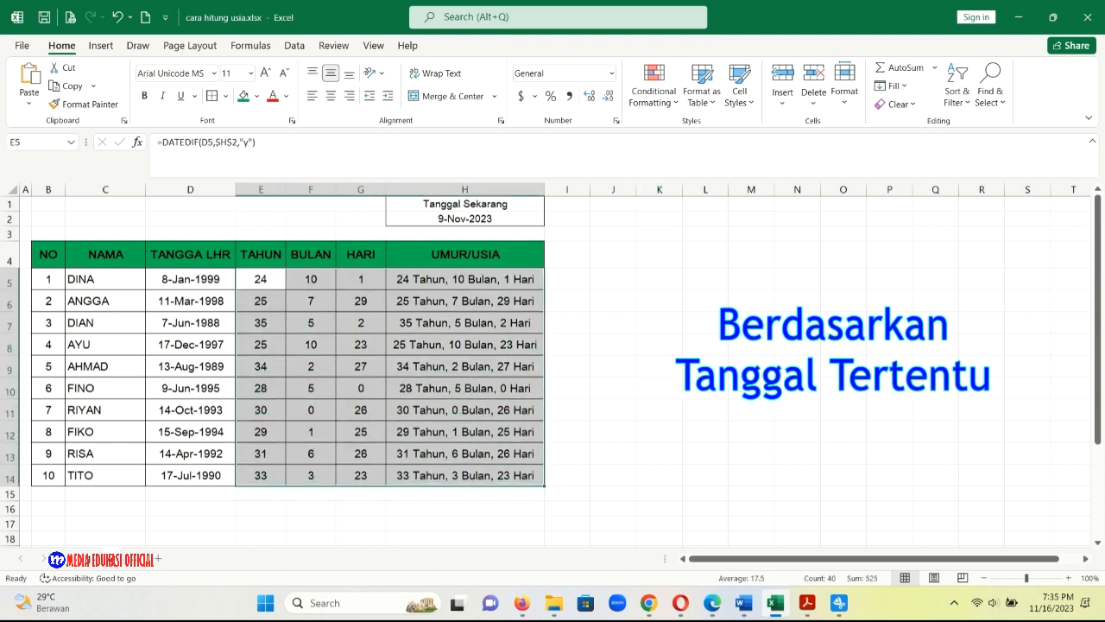
{"action": "key", "text": "Delete"}
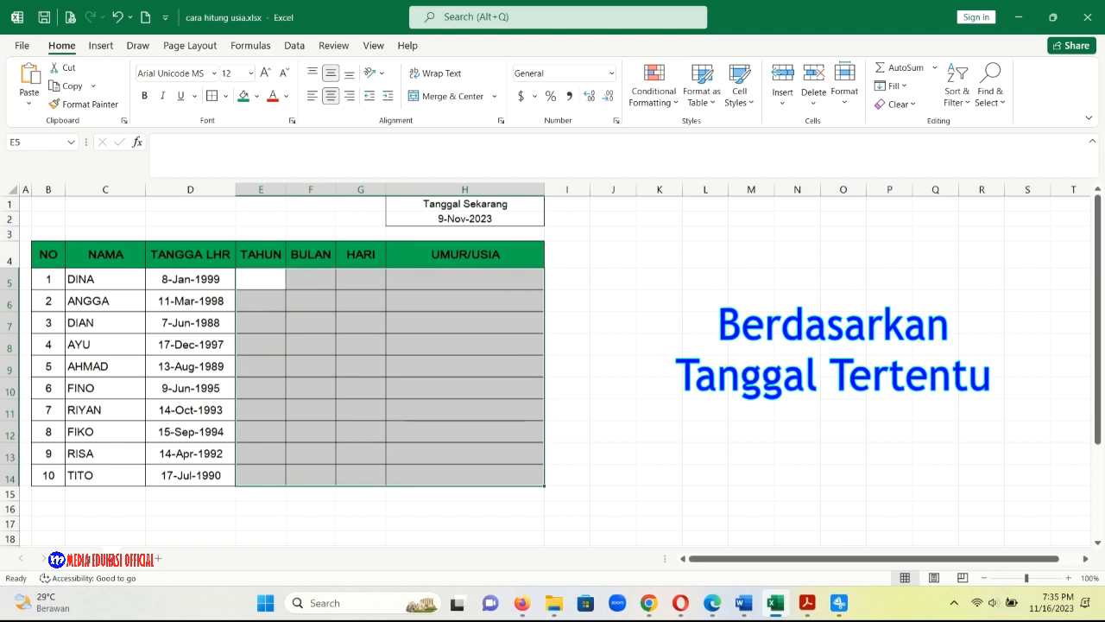
Enter the formula =DATEDIF(D5,$H$2,"Y") in cell E5 of the TAHUN column and fill it down through E14.
{"action": "left_click", "coordinate": [261, 279]}
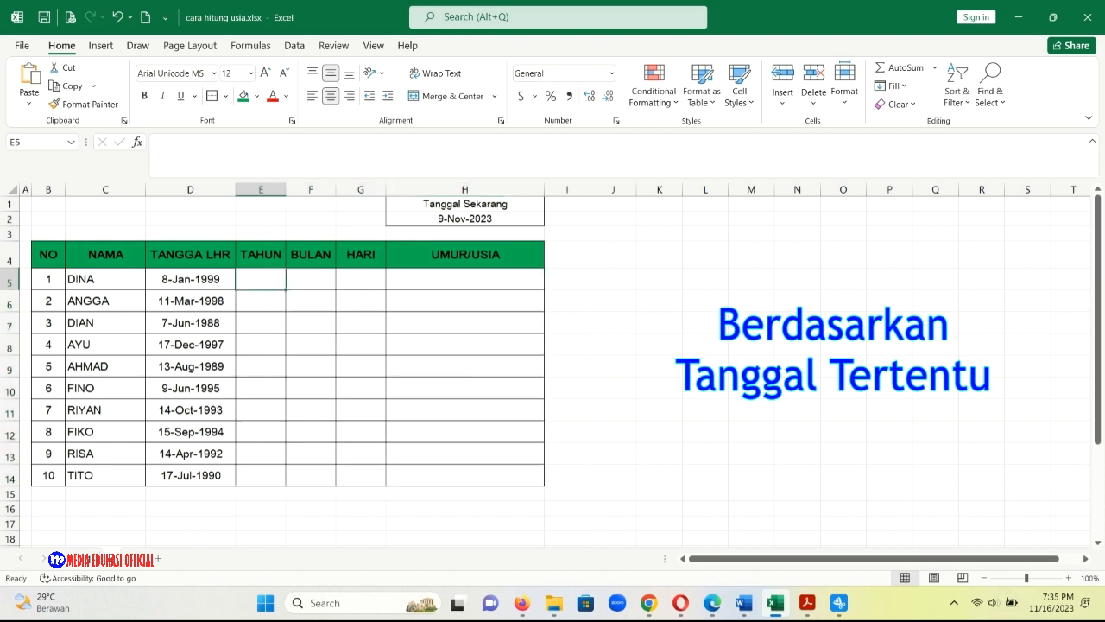
{"action": "type", "text": "="}
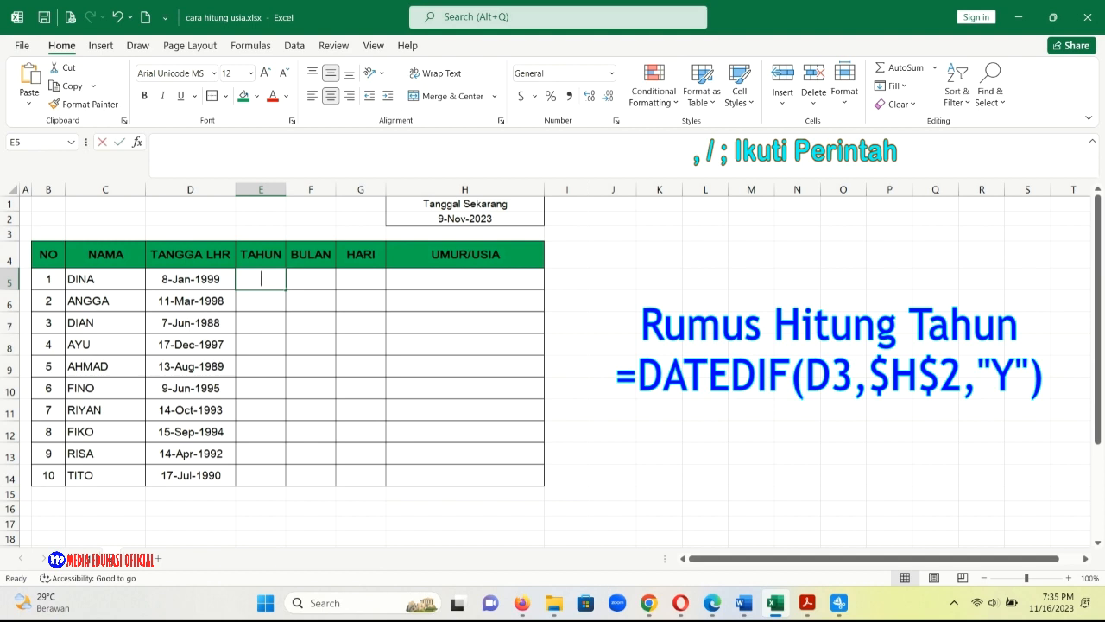
{"action": "type", "text": "DATED"}
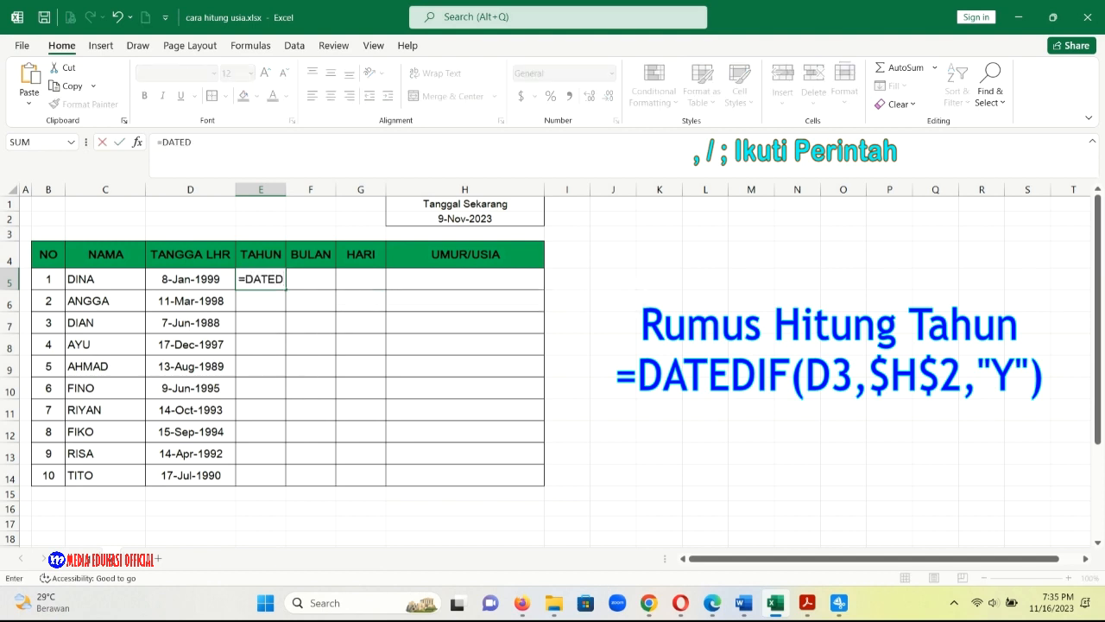
{"action": "type", "text": "IF"}
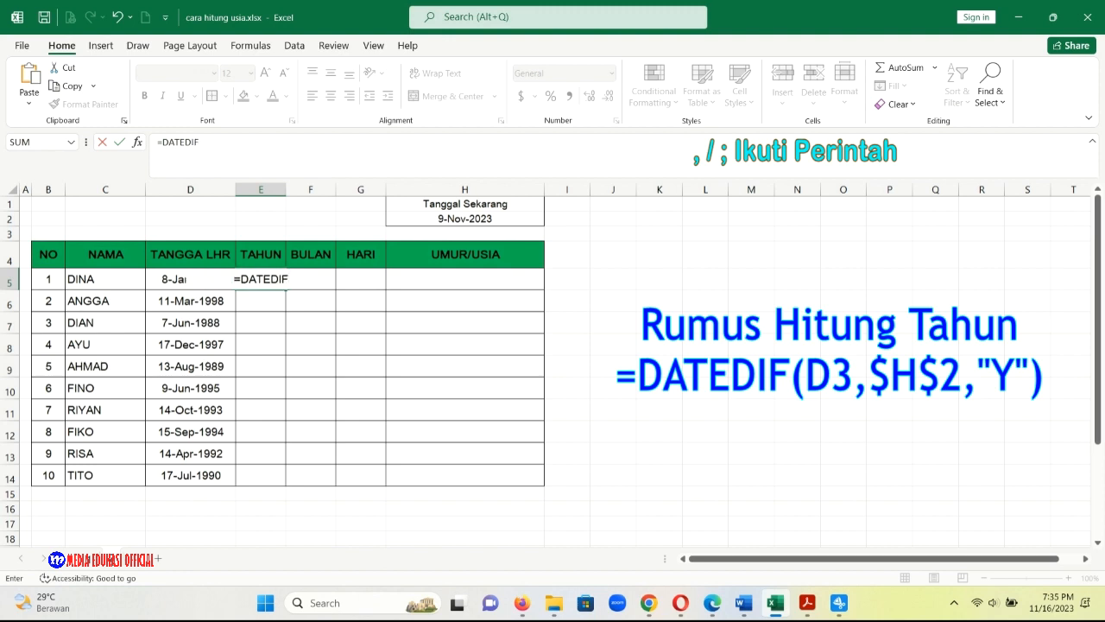
{"action": "type", "text": "("}
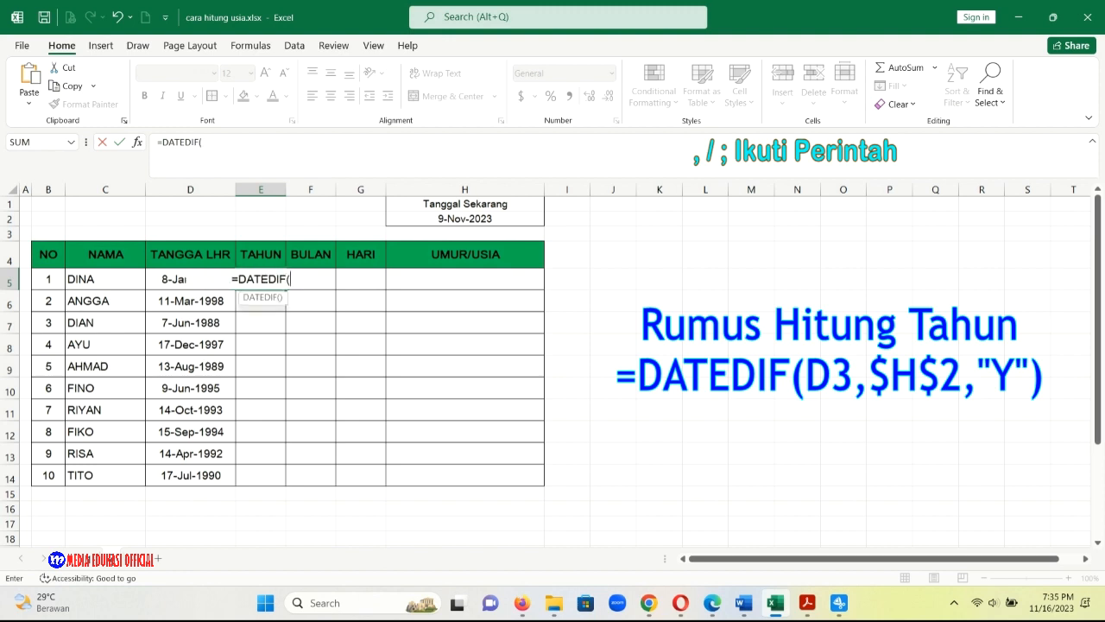
{"action": "left_click", "coordinate": [190, 279]}
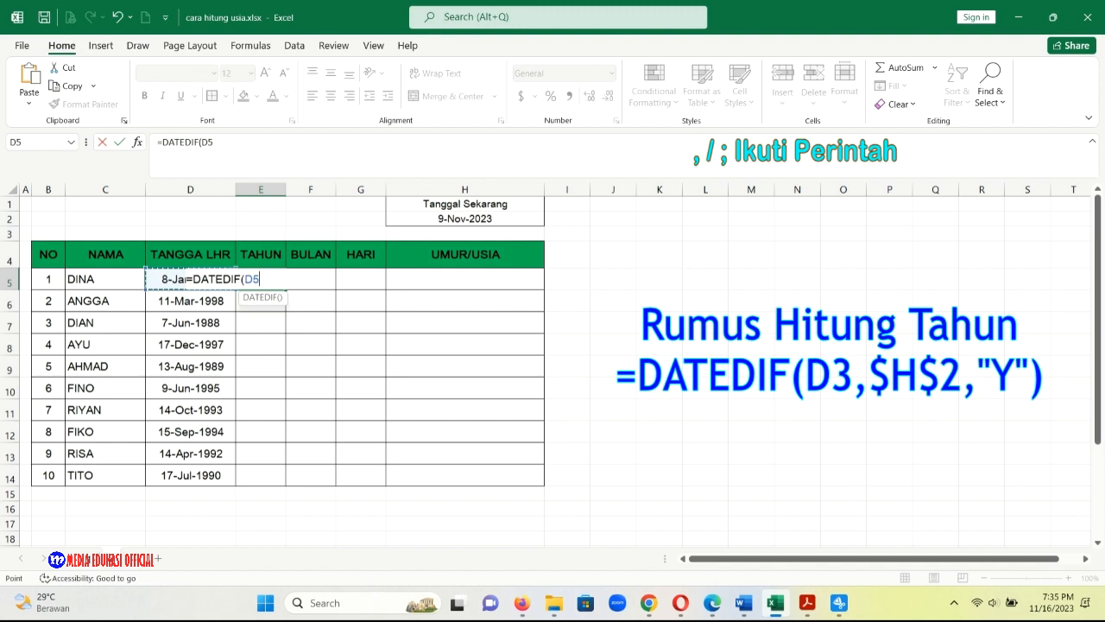
{"action": "type", "text": ","}
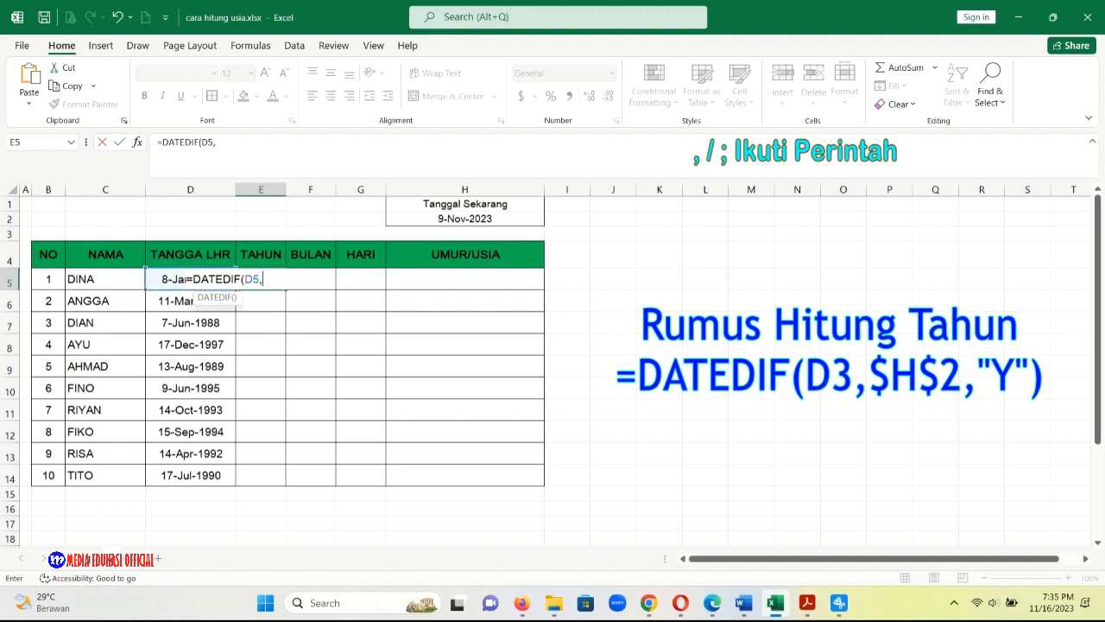
{"action": "left_click", "coordinate": [464, 220]}
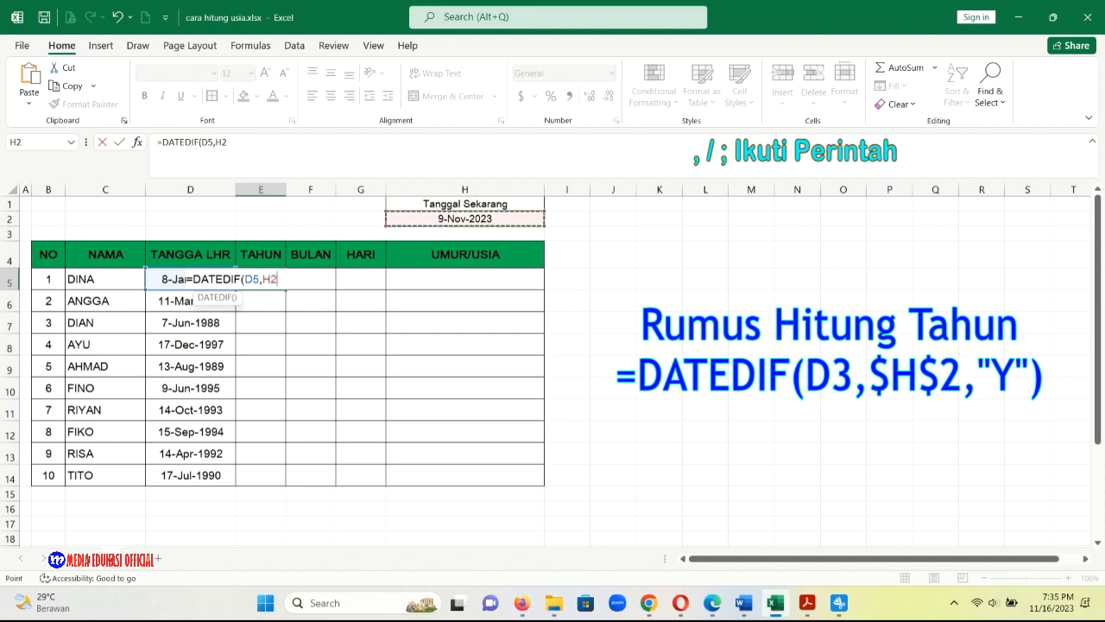
{"action": "key", "text": "F2"}
{"action": "type", "text": "$H$2"}
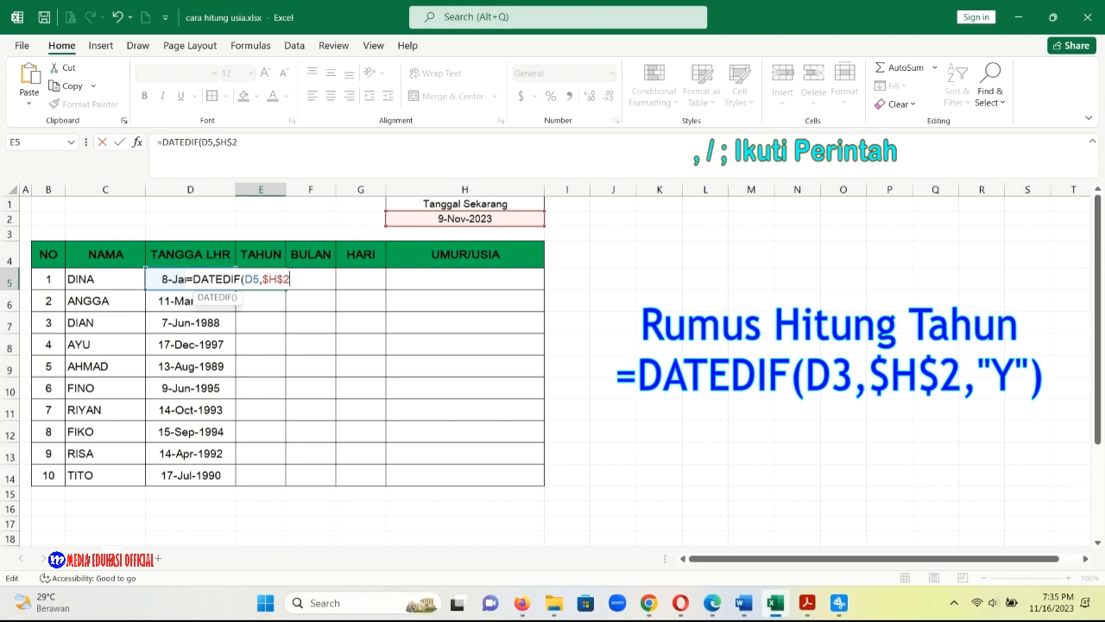
{"action": "type", "text": ",\"Y\")"}
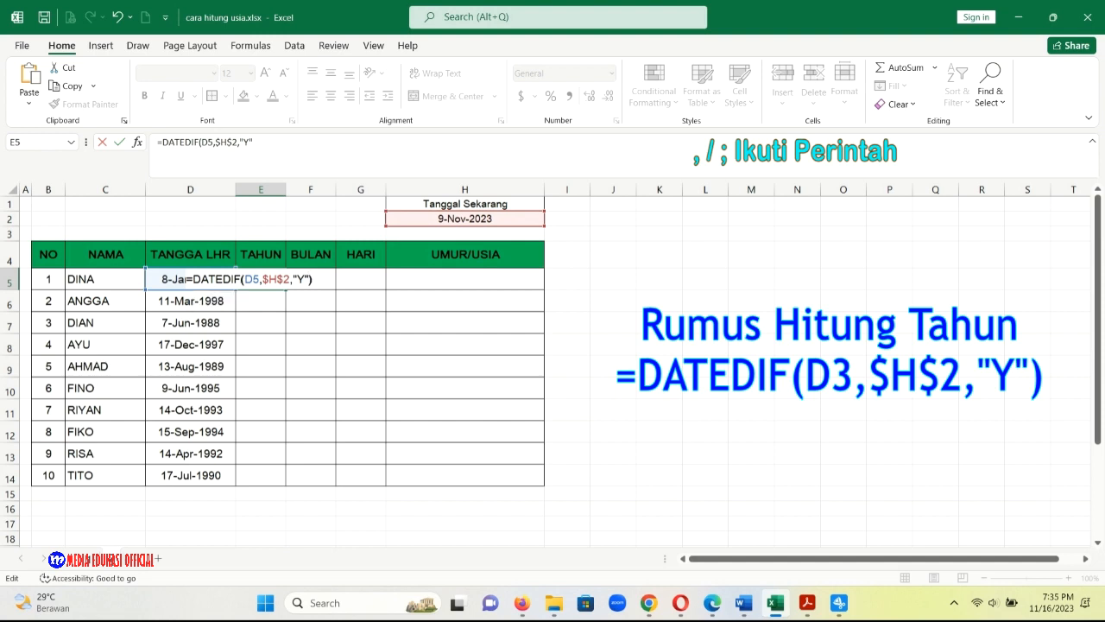
{"action": "key", "text": "Return"}
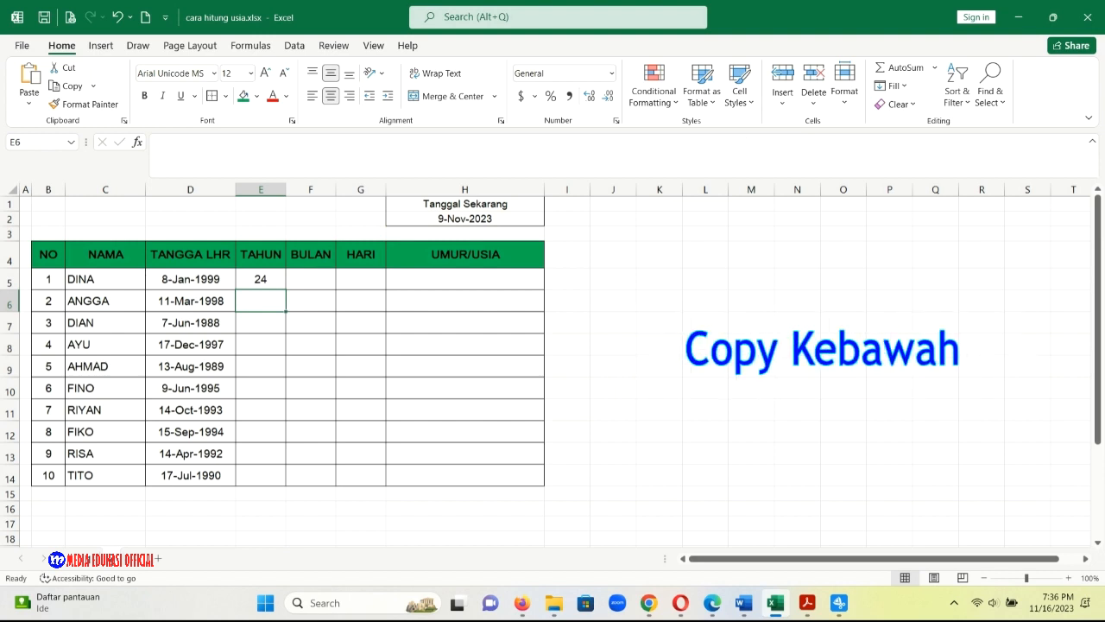
{"action": "left_click", "coordinate": [261, 279]}
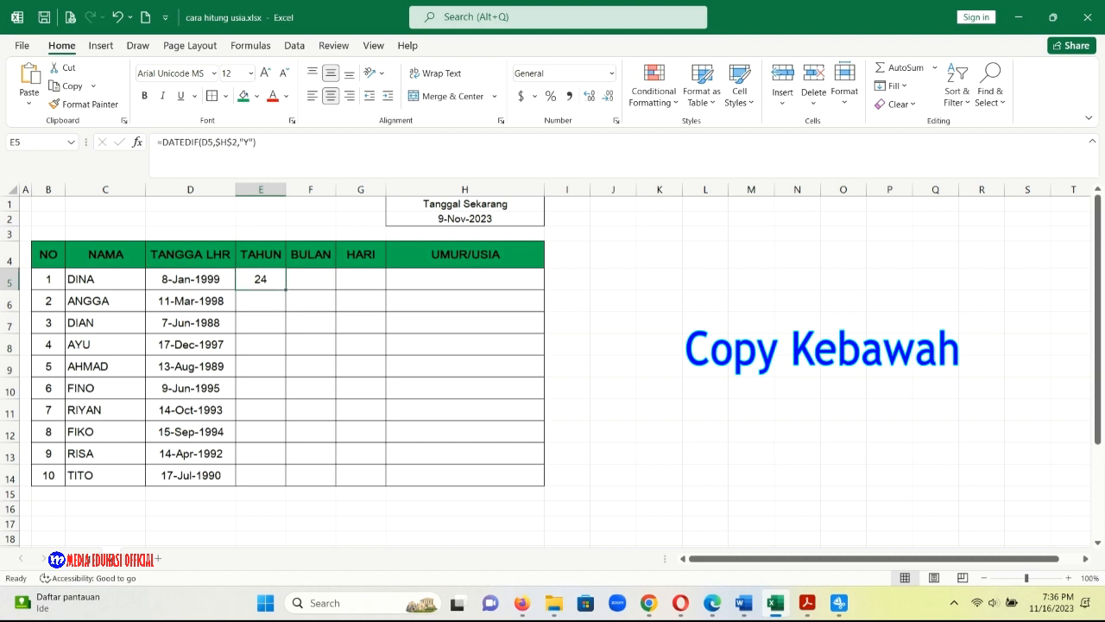
{"action": "left_click_drag", "start_coordinate": [286, 289], "coordinate": [286, 485]}
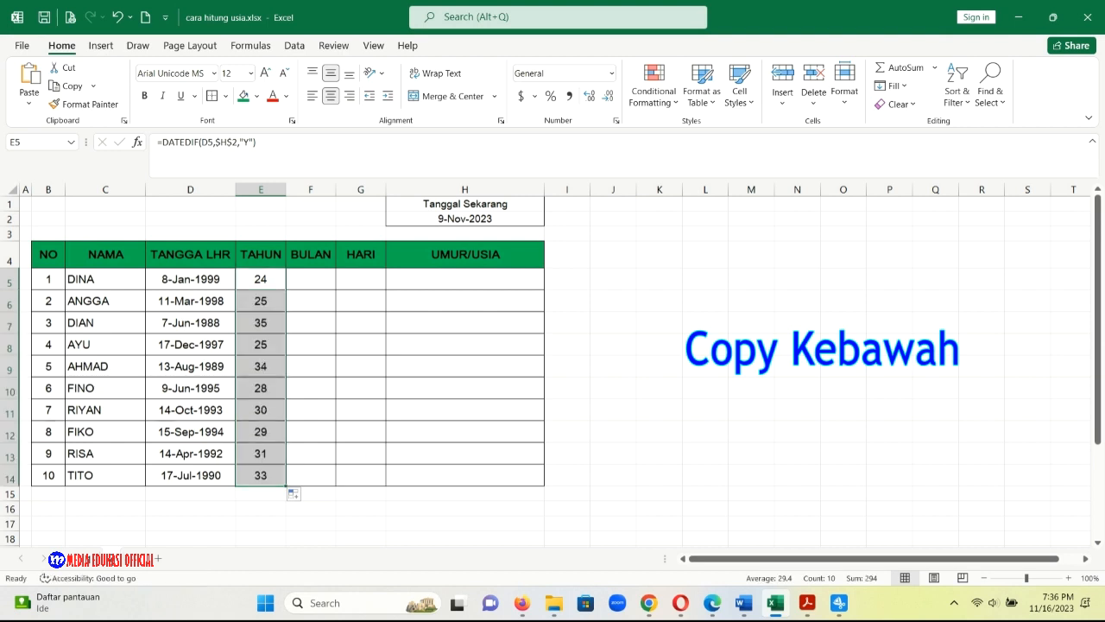
Enter the formula =DATEDIF(D5,$H$2,"M") in cell F5 of the BULAN column.
{"action": "left_click", "coordinate": [311, 278]}
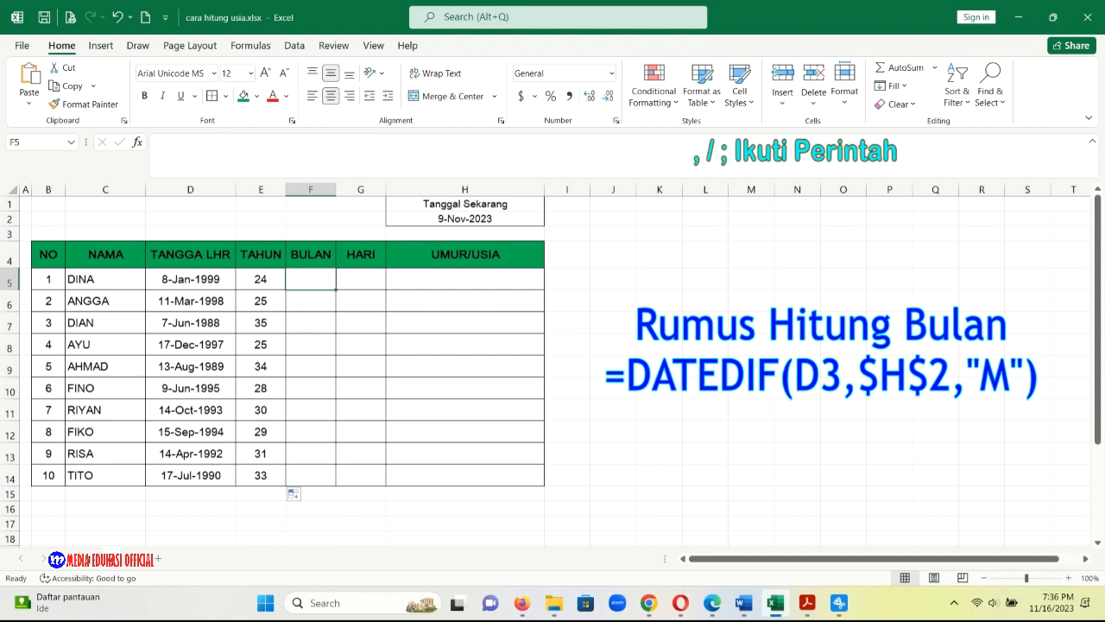
{"action": "double_click", "coordinate": [311, 278]}
{"action": "type", "text": "="}
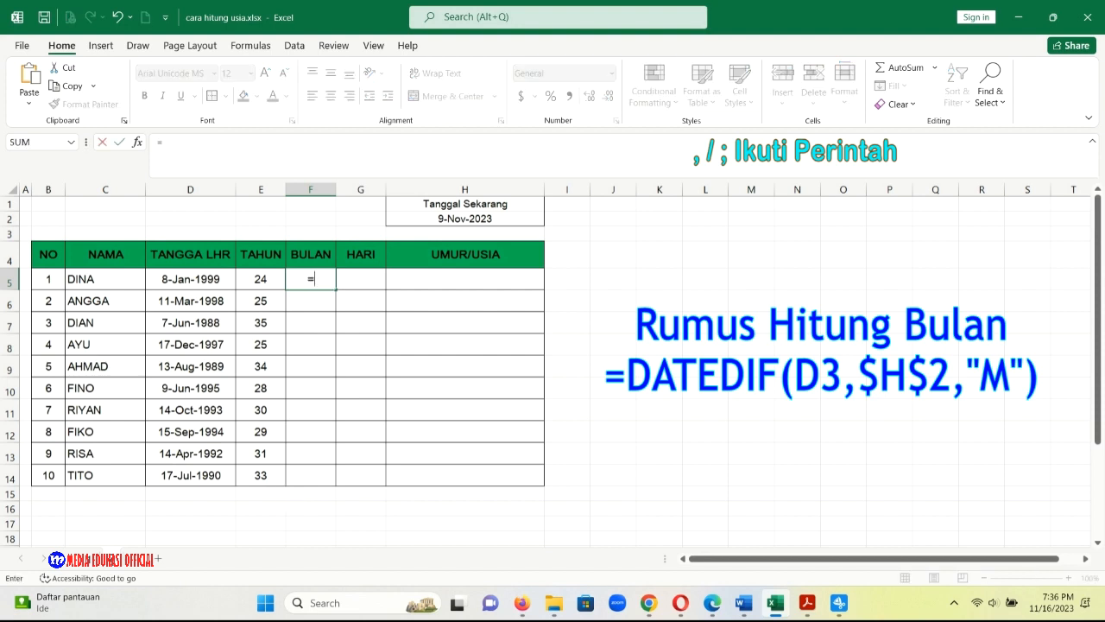
{"action": "type", "text": "DATED"}
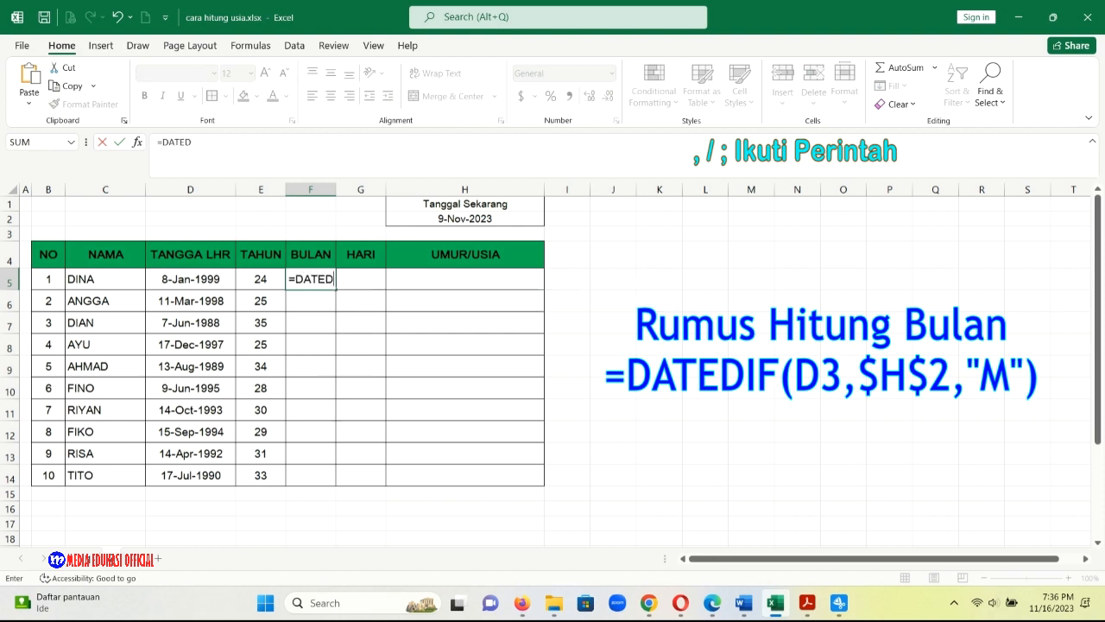
{"action": "type", "text": "IF("}
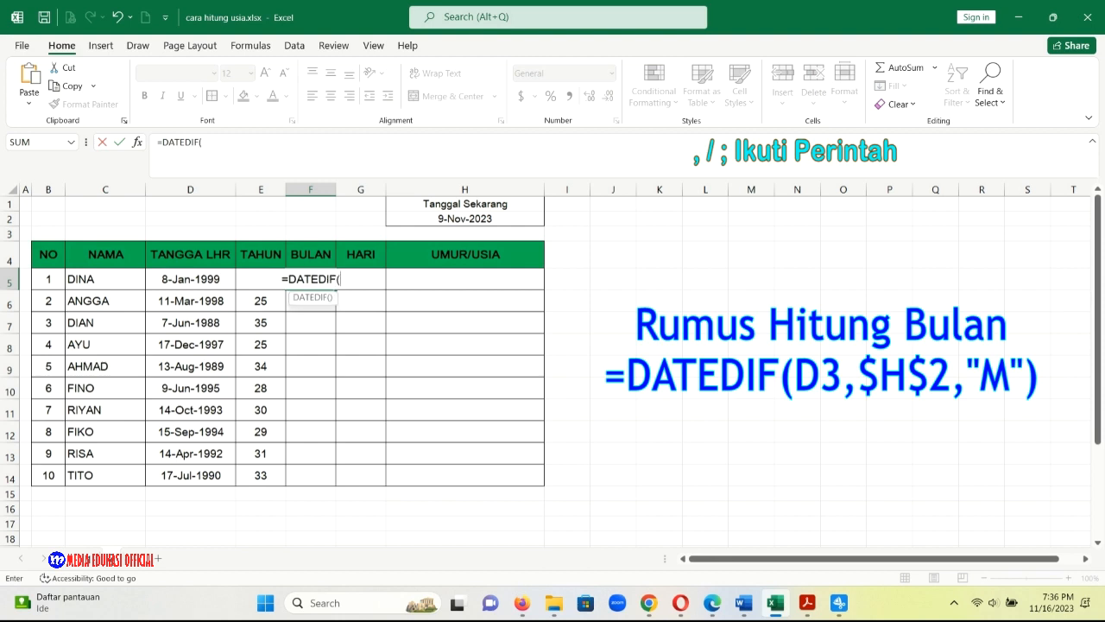
{"action": "left_click", "coordinate": [190, 278]}
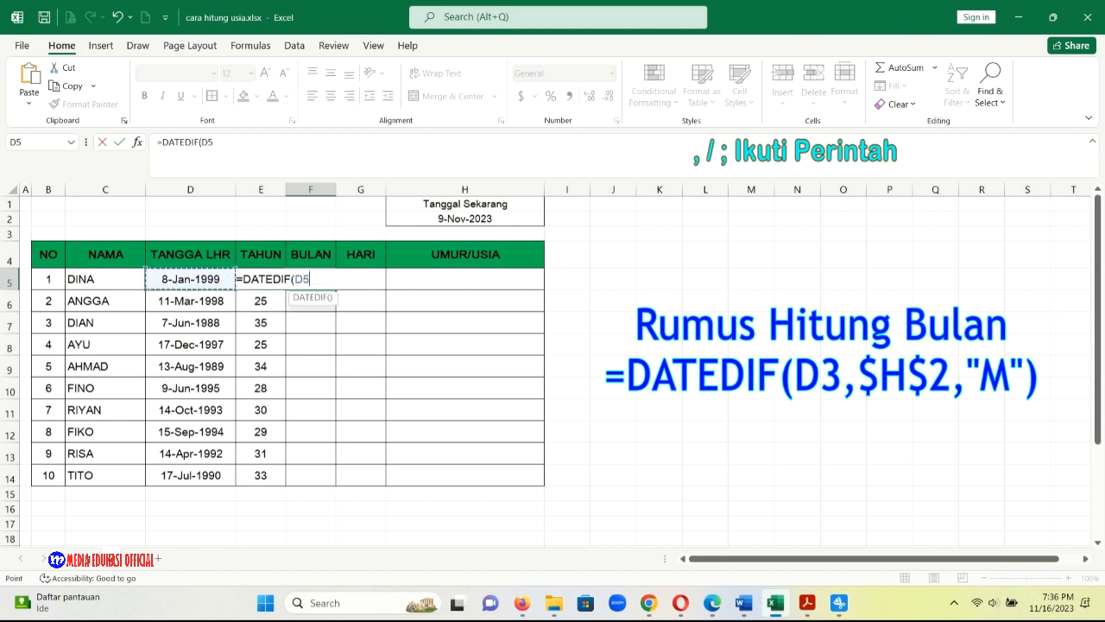
{"action": "type", "text": ","}
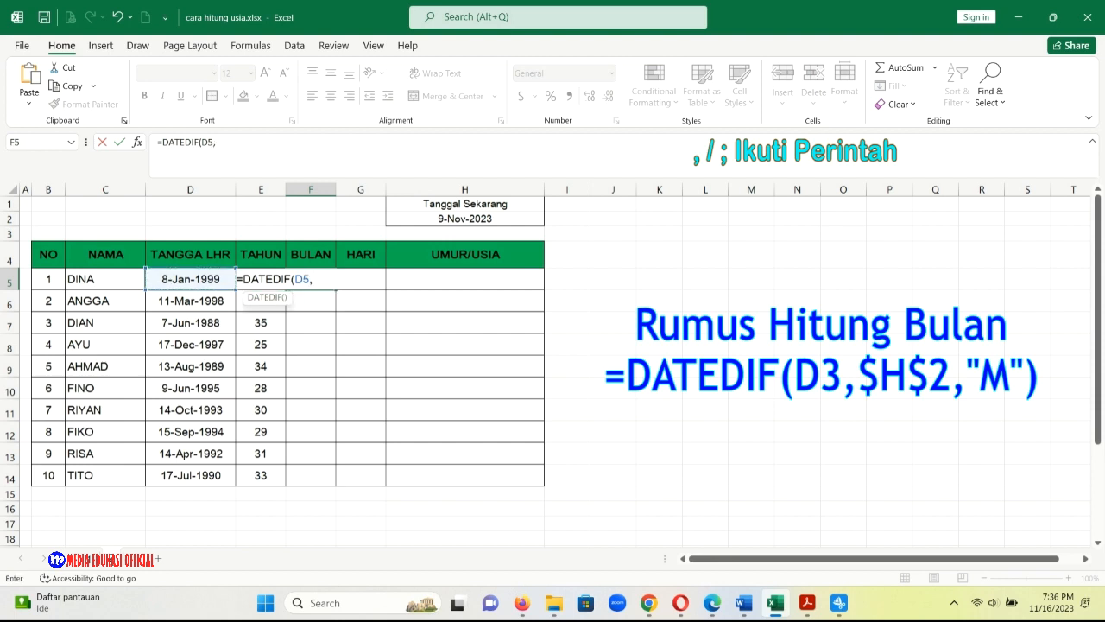
{"action": "left_click", "coordinate": [465, 219]}
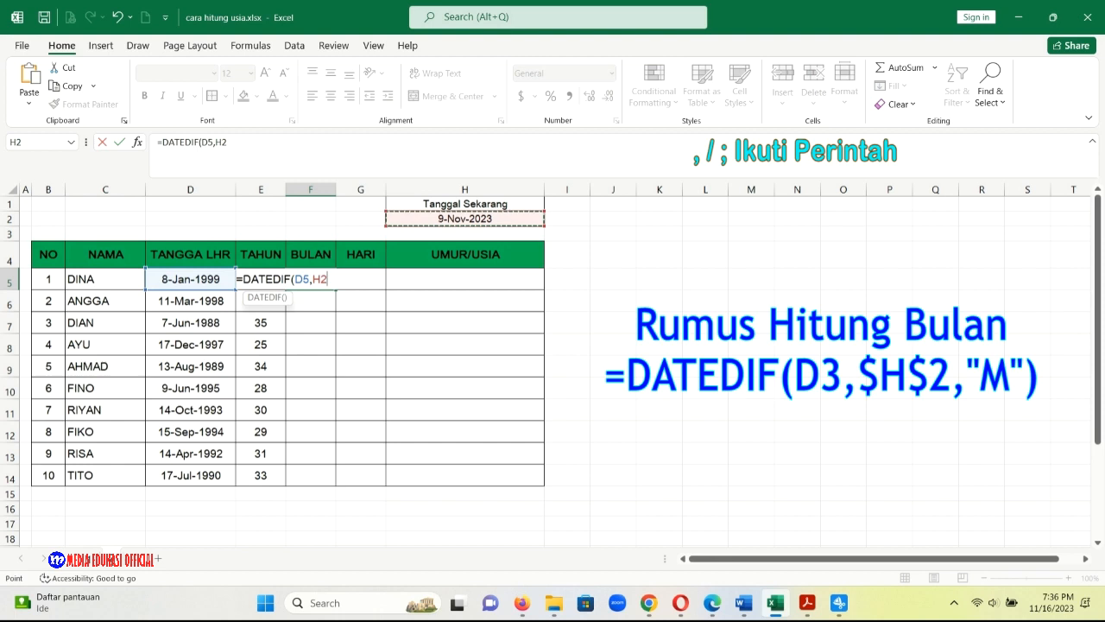
{"action": "key", "text": "F2"}
{"action": "type", "text": "$H$2,\"M\")"}
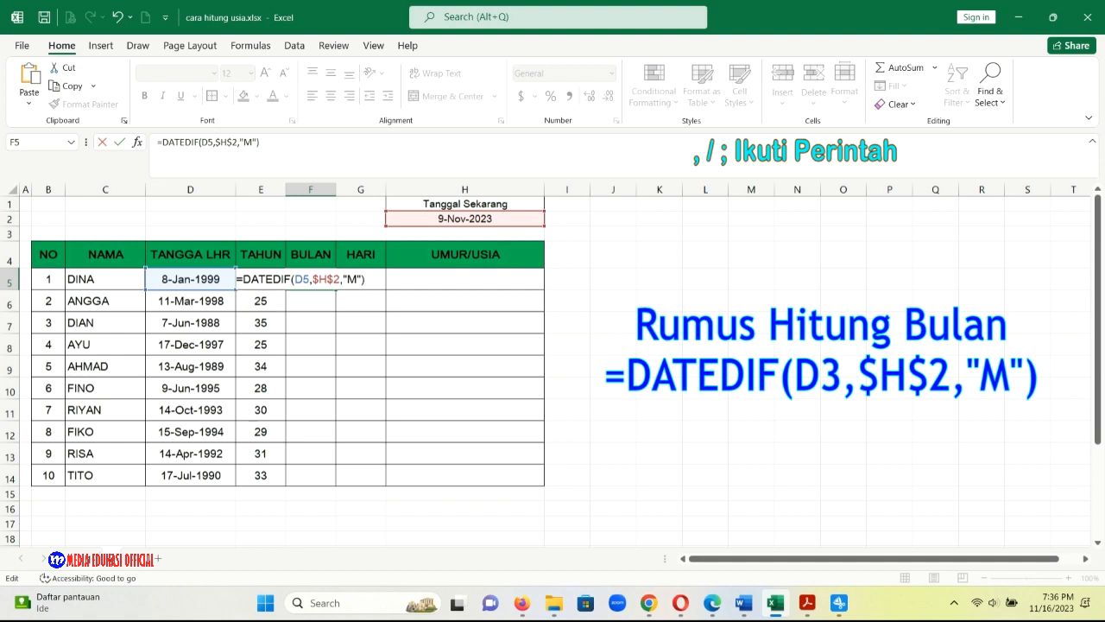
{"action": "key", "text": "Return"}
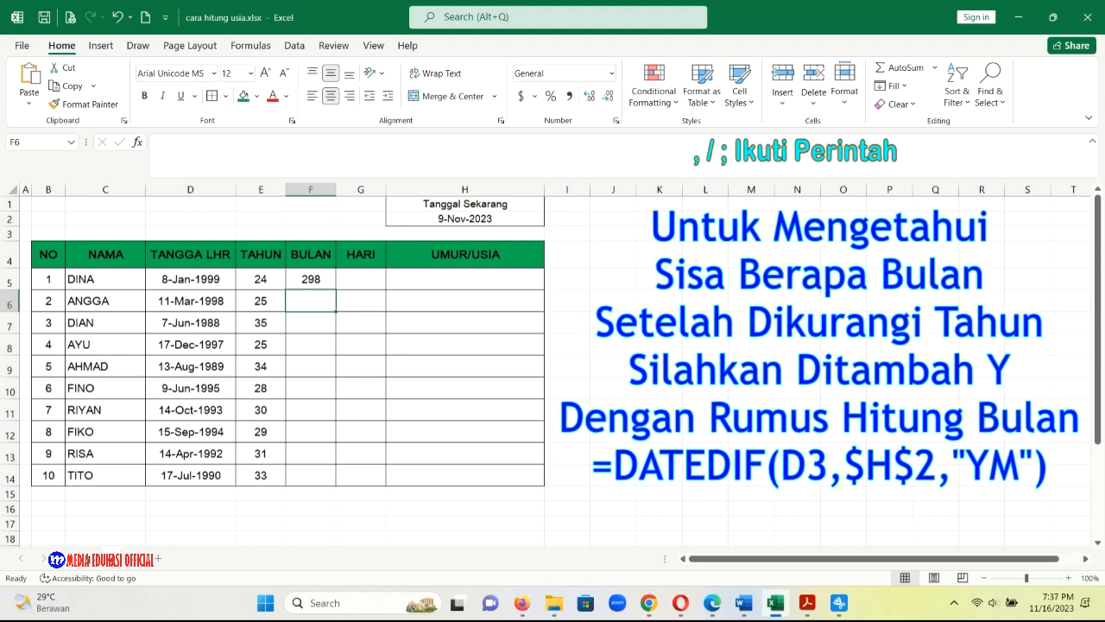
Change the DATEDIF unit in F5 to "YM" and fill the formula down the BULAN column through F14.
{"action": "double_click", "coordinate": [319, 279]}
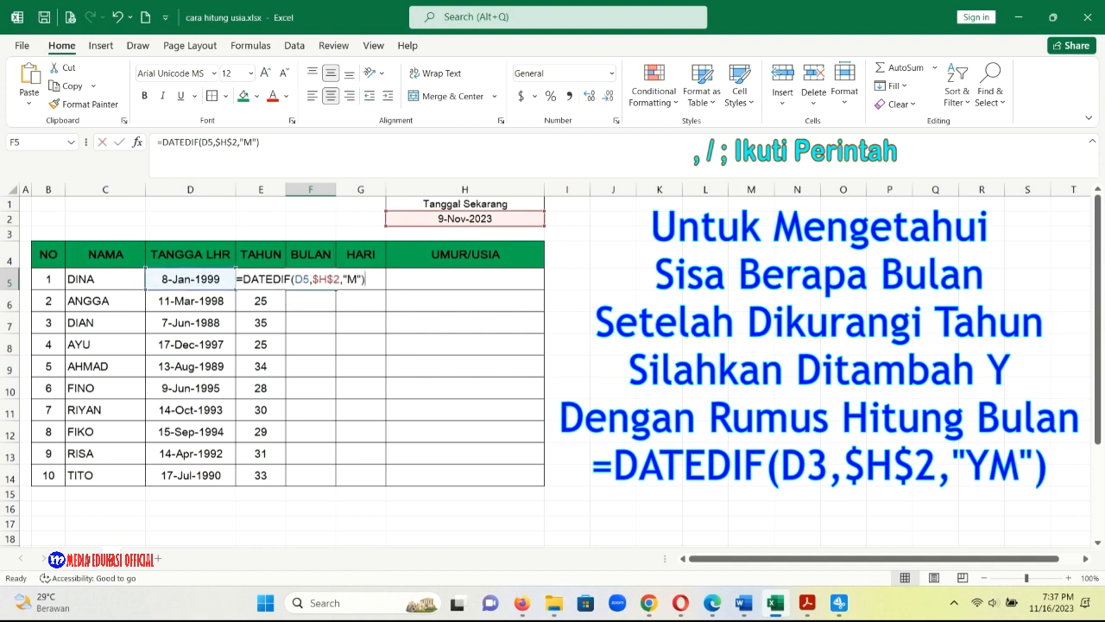
{"action": "left_click", "coordinate": [348, 279]}
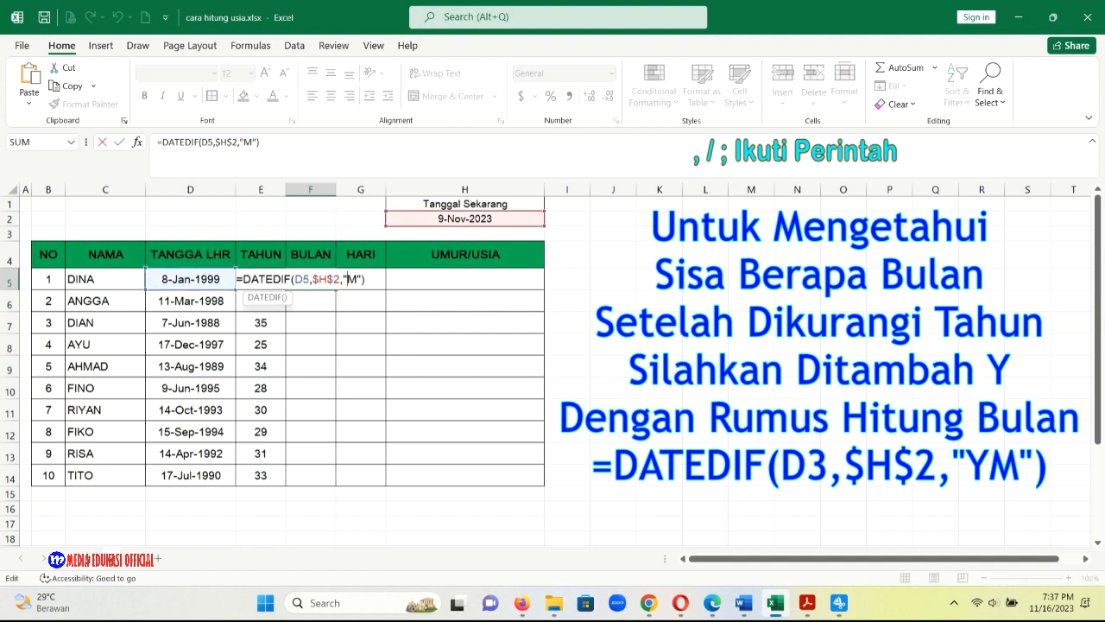
{"action": "type", "text": "Y"}
{"action": "key", "text": "Return"}
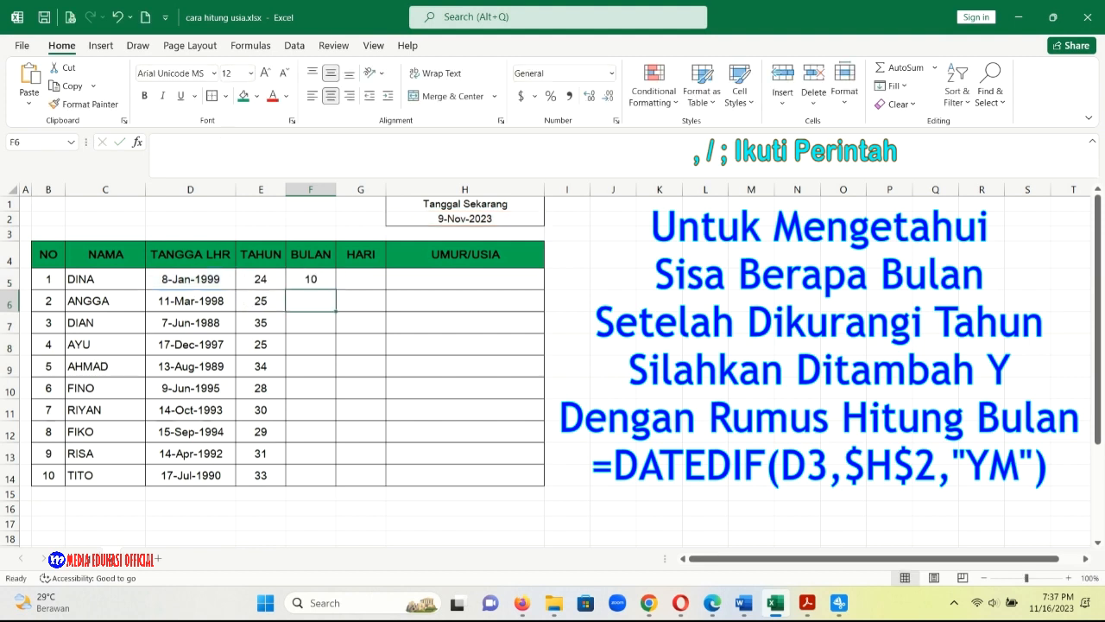
{"action": "left_click", "coordinate": [311, 279]}
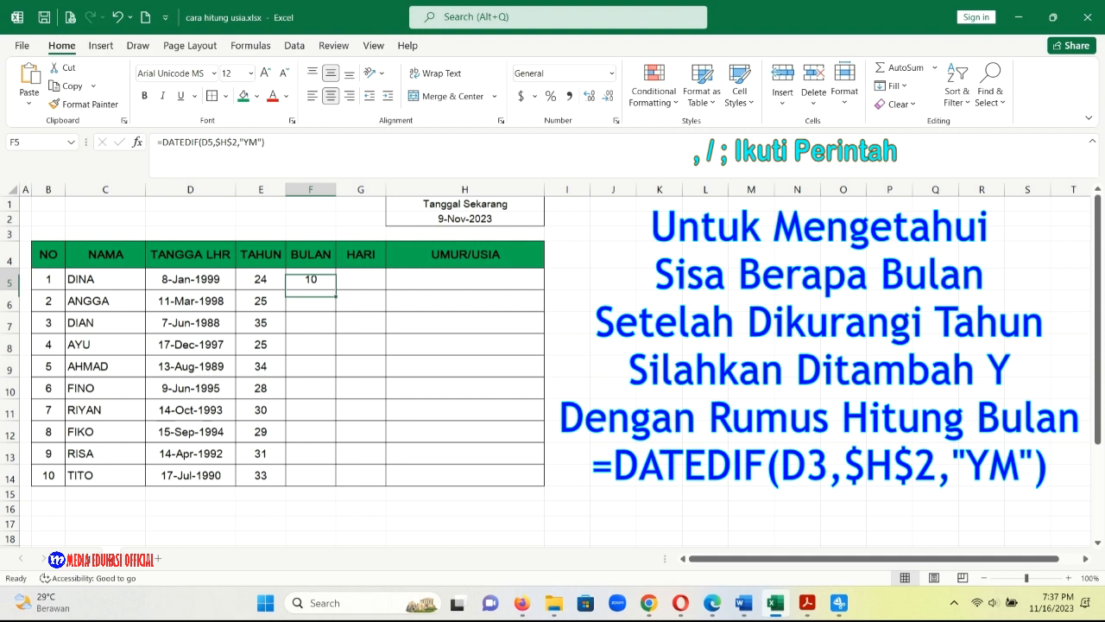
{"action": "left_click_drag", "start_coordinate": [336, 290], "coordinate": [336, 486]}
Enter the formula =DATEDIF(D5,$H$2,"D") in cell G5 of the HARI column.
{"action": "left_click", "coordinate": [361, 279]}
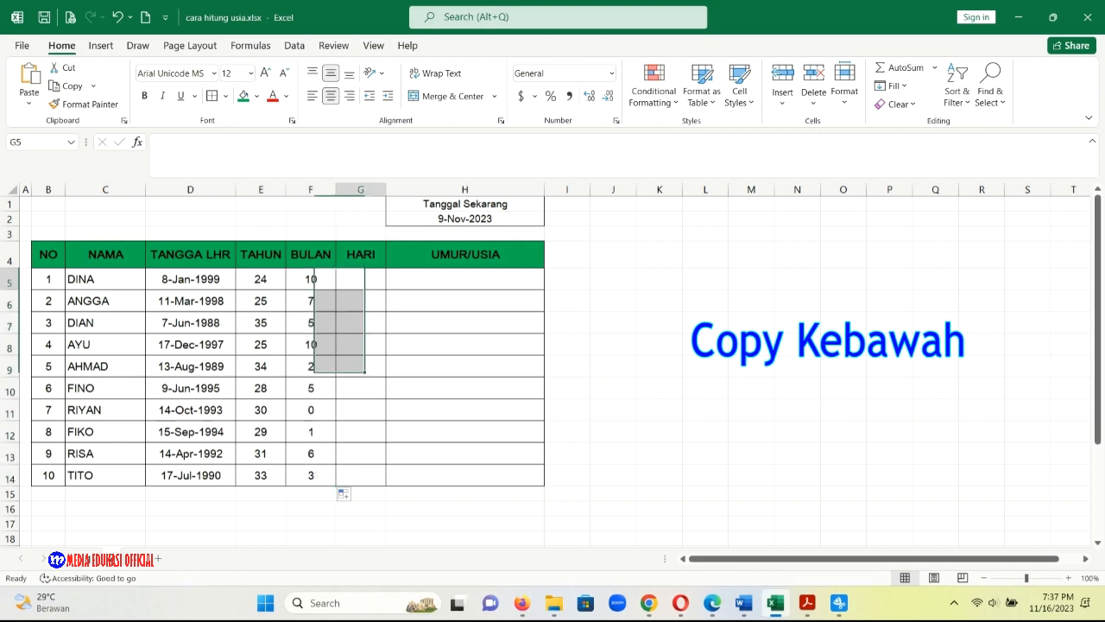
{"action": "type", "text": "=="}
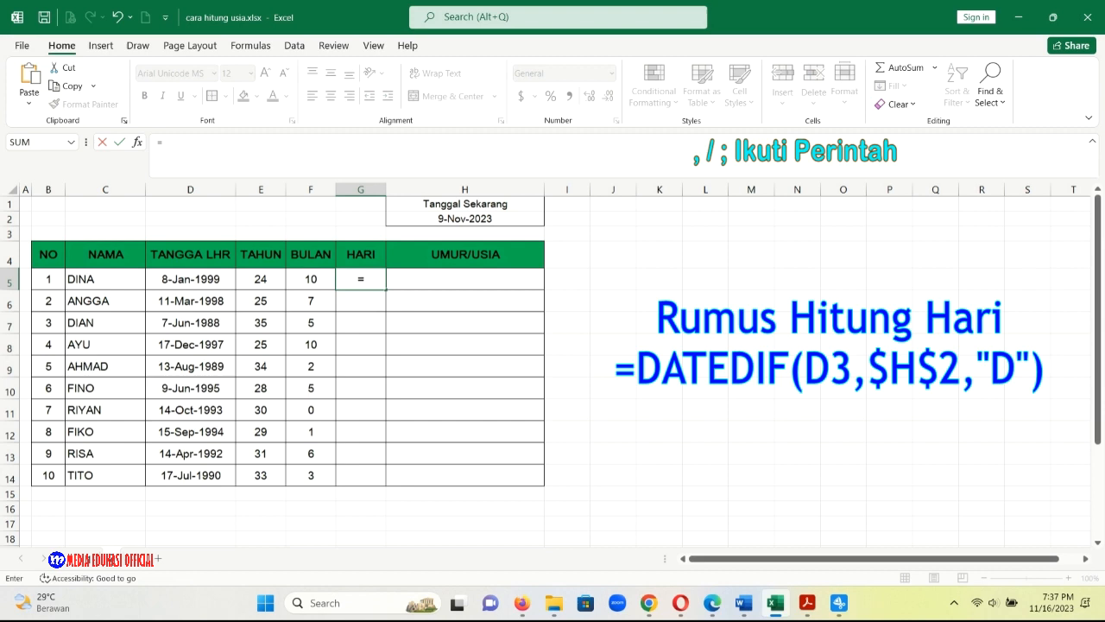
{"action": "type", "text": "DATED"}
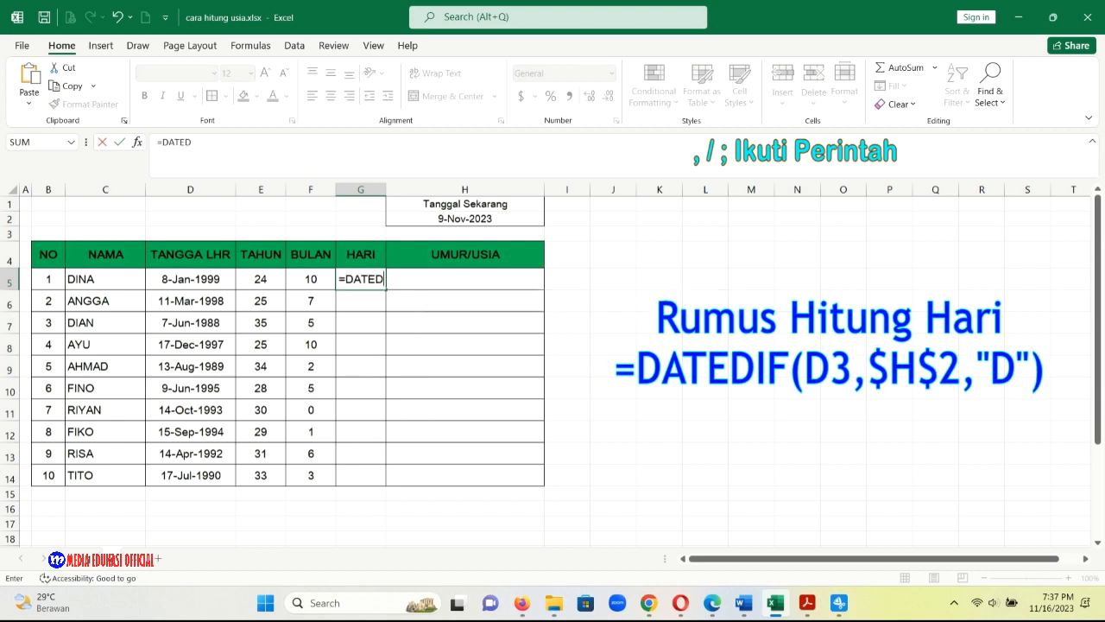
{"action": "type", "text": "IF("}
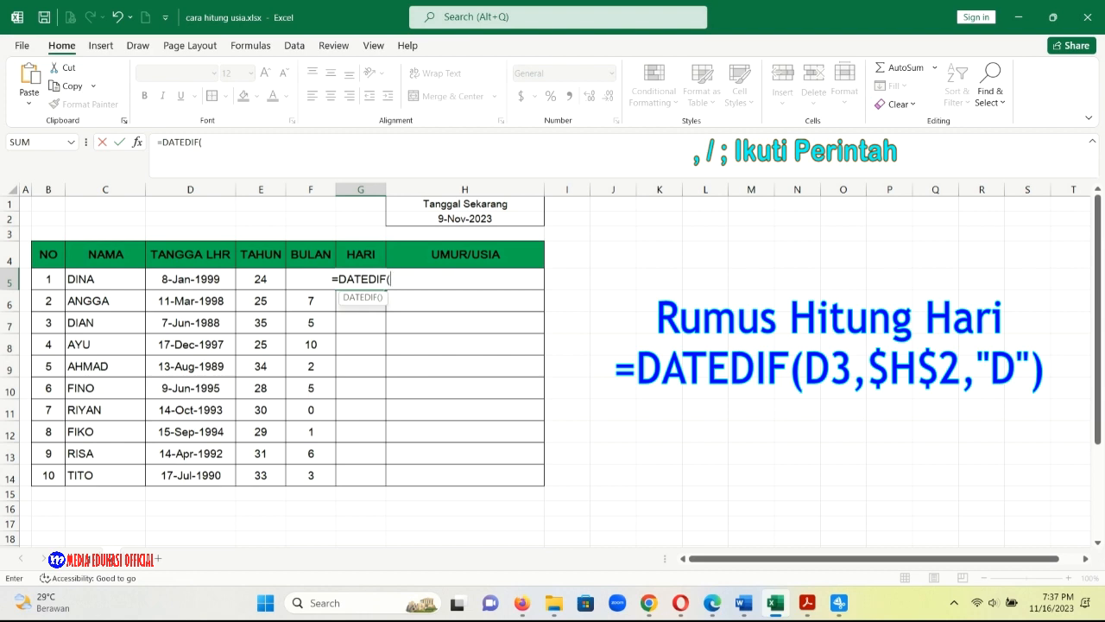
{"action": "left_click", "coordinate": [190, 279]}
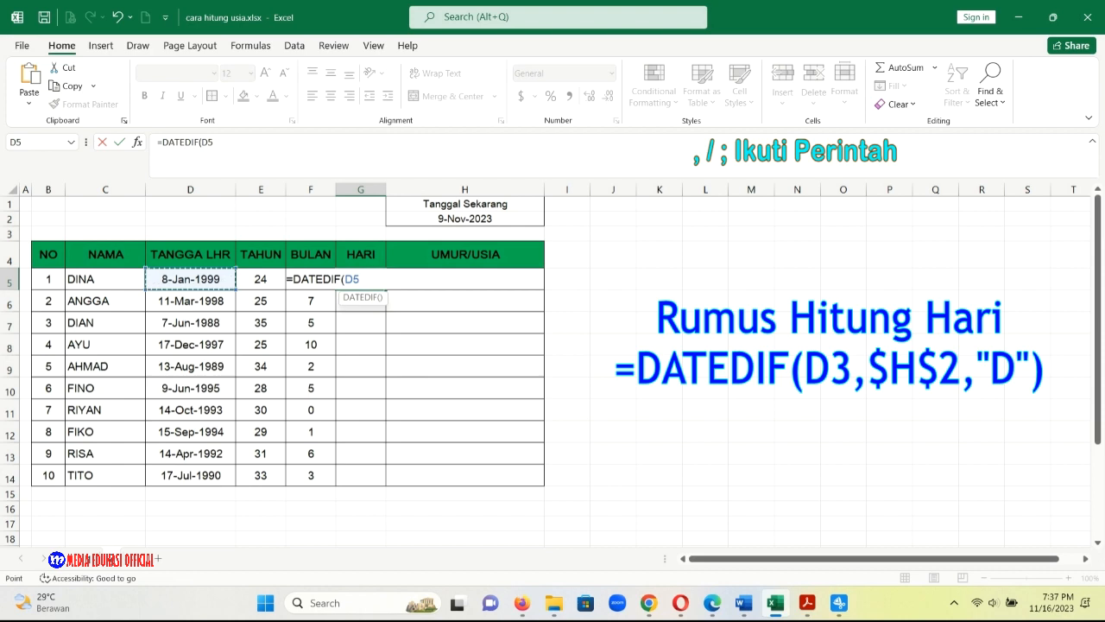
{"action": "type", "text": ","}
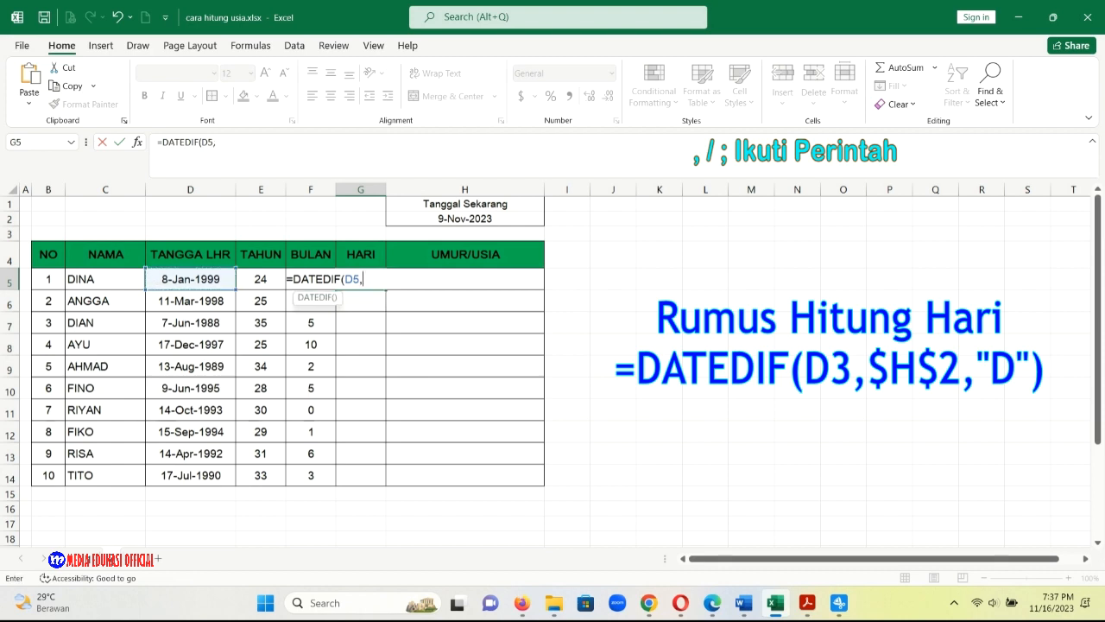
{"action": "left_click", "coordinate": [464, 219]}
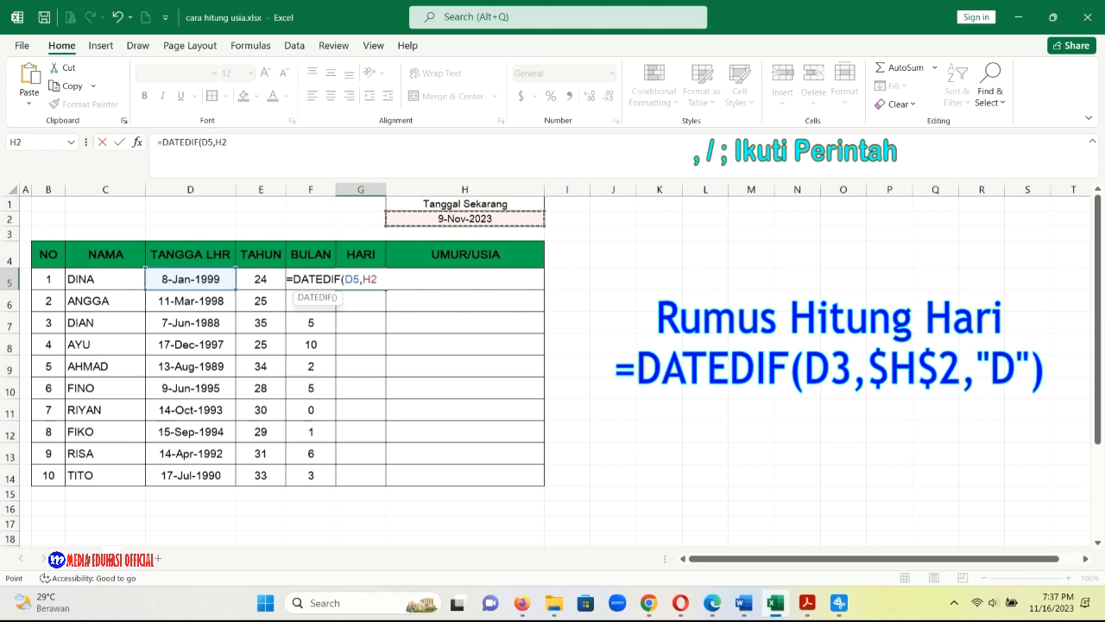
{"action": "left_click", "coordinate": [363, 278]}
{"action": "type", "text": "$H$2"}
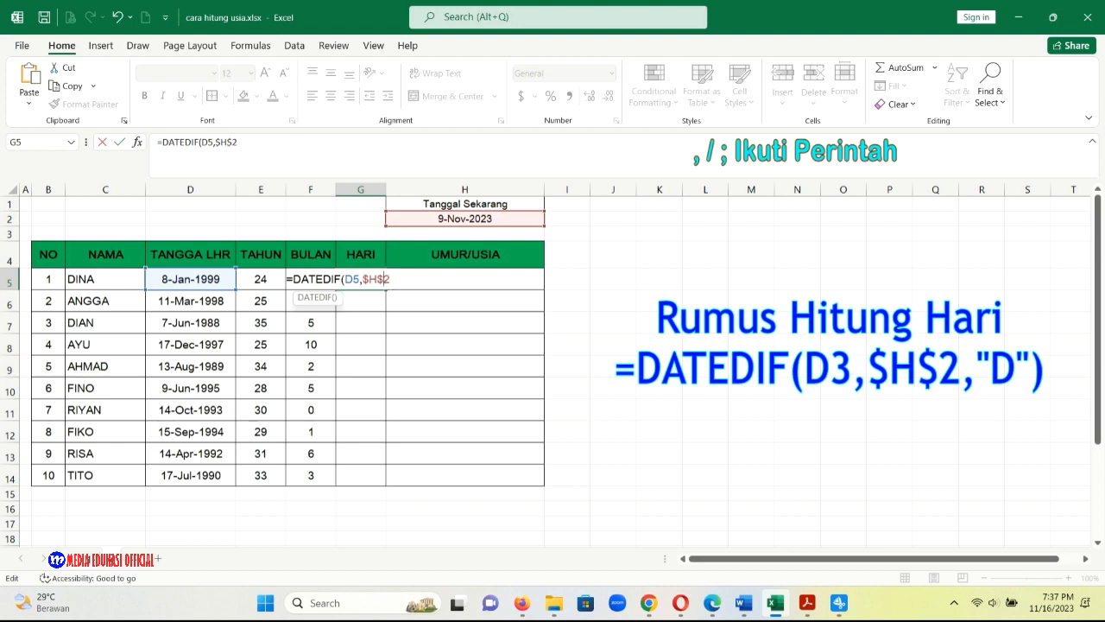
{"action": "type", "text": ",\"D\")"}
{"action": "key", "text": "Return"}
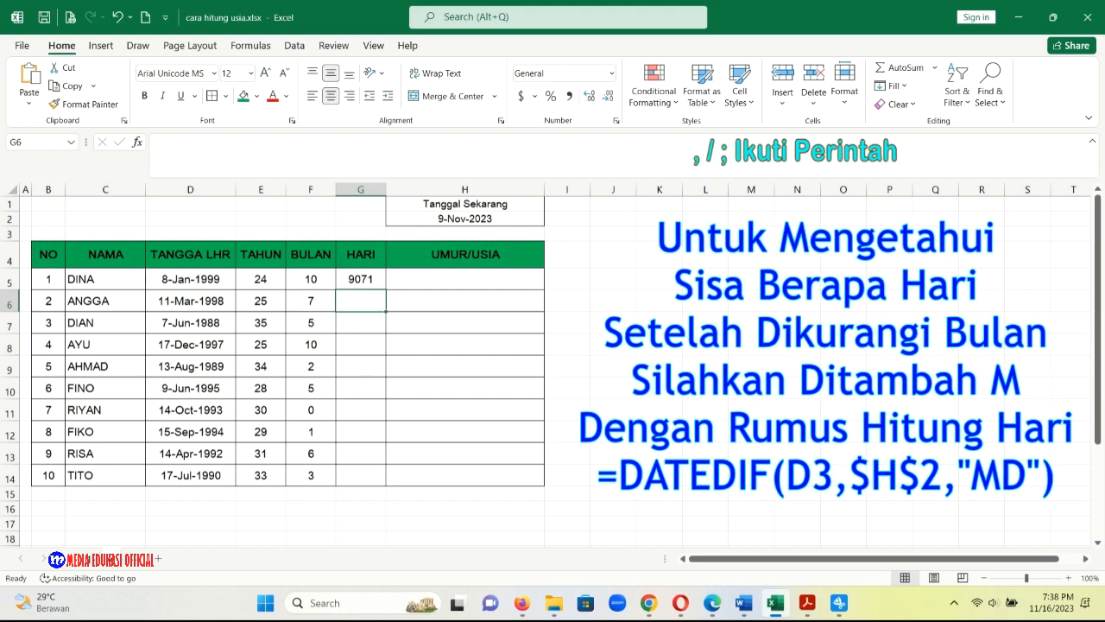
Change the DATEDIF unit in G5 to "MD" and fill the formula down the HARI column through G14.
{"action": "key", "text": "Up"}
{"action": "key", "text": "F2"}
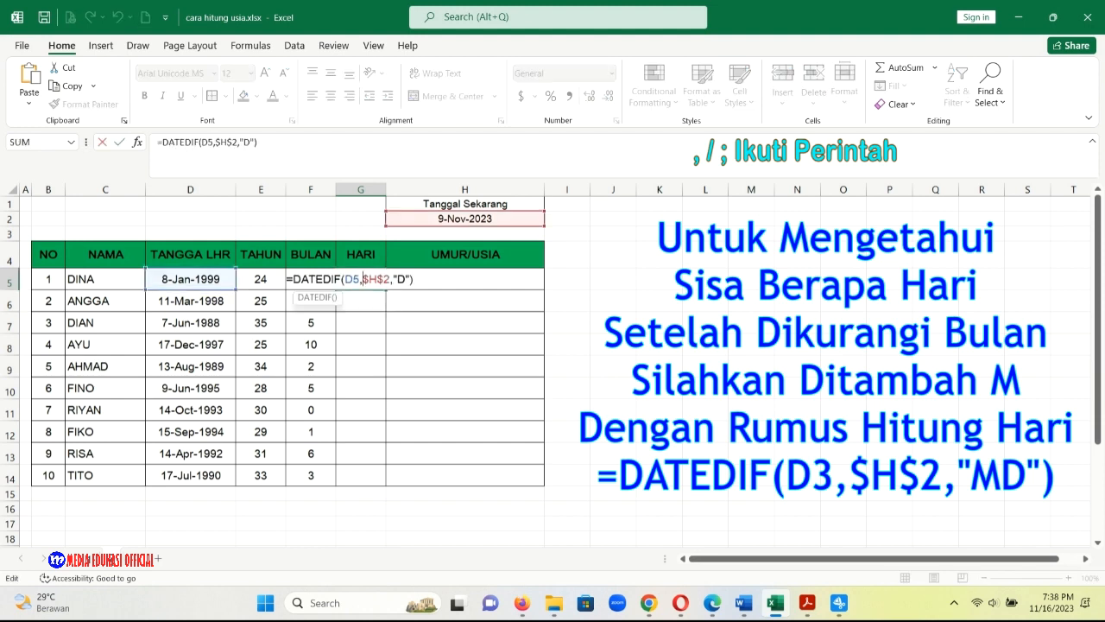
{"action": "key", "text": "Left"}
{"action": "type", "text": "M"}
{"action": "key", "text": "Return"}
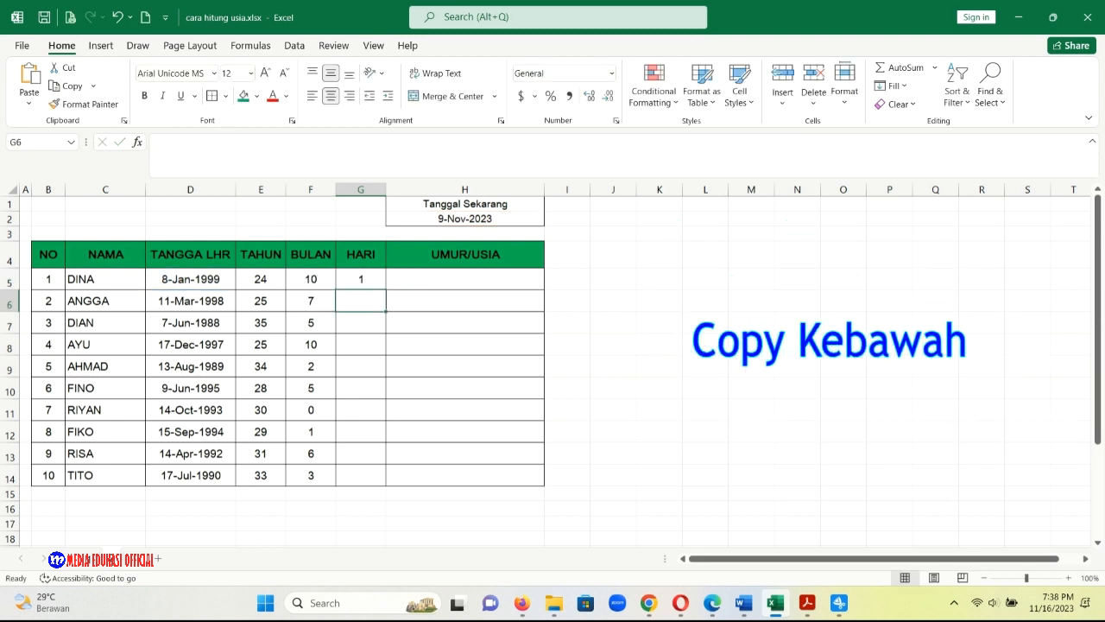
{"action": "left_click", "coordinate": [361, 279]}
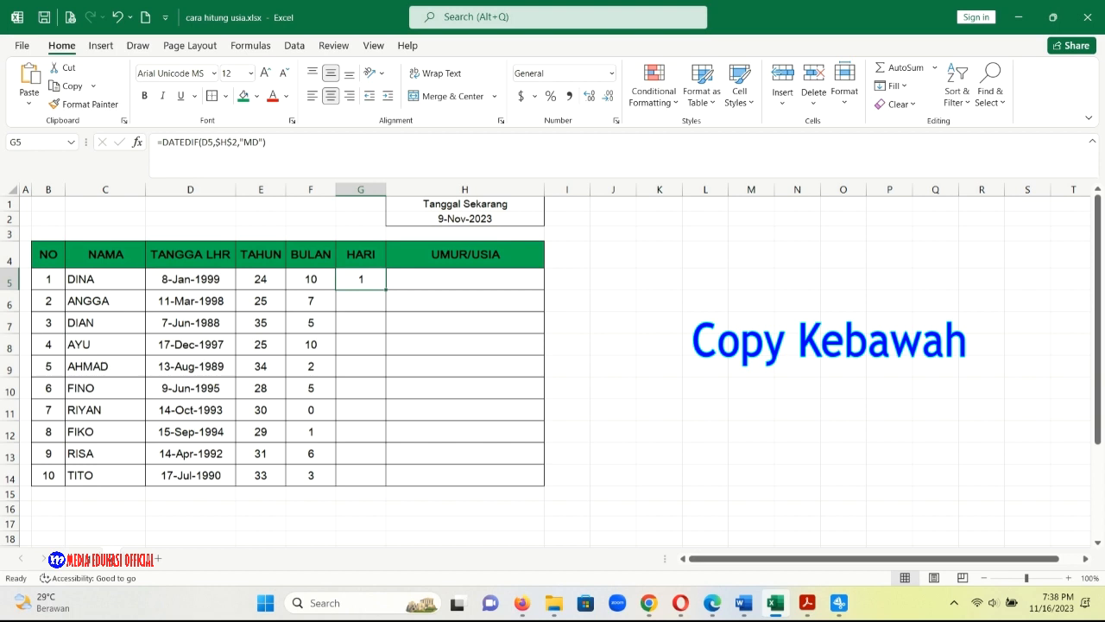
{"action": "left_click_drag", "start_coordinate": [386, 290], "coordinate": [381, 482]}
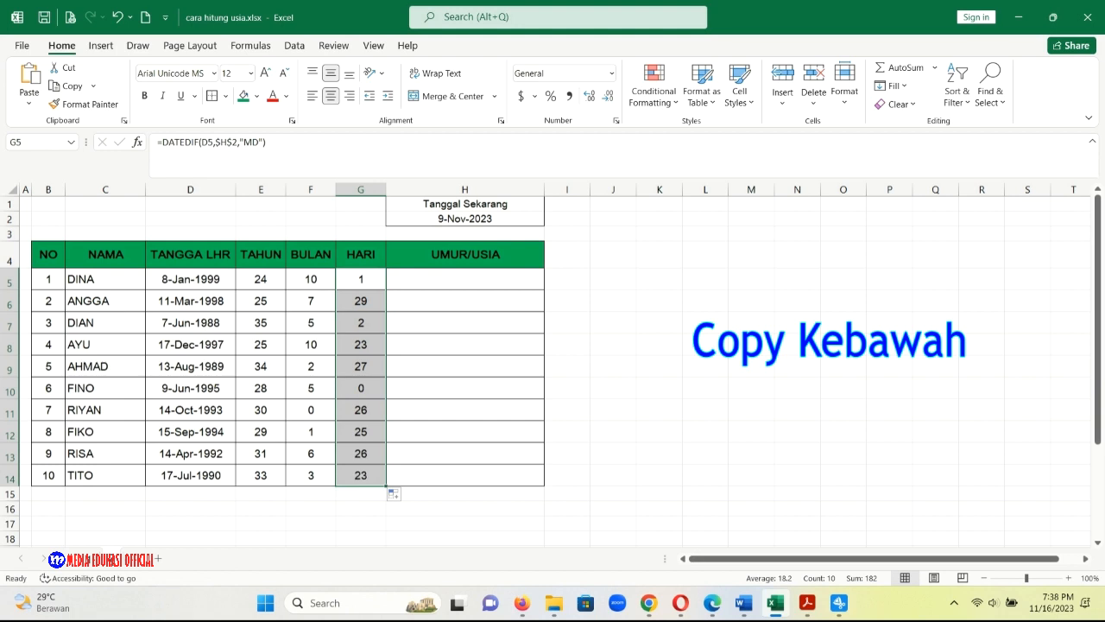
Enter =DATEDIF(D5,$H$2,"Y")&" Tahun, "&DATEDIF(D5,$H$2,"YM")&" Bulan, "&DATEDIF(D5,$H$2,"MD")&" Hari" in H5 and fill it down through H14.
{"action": "left_click", "coordinate": [464, 279]}
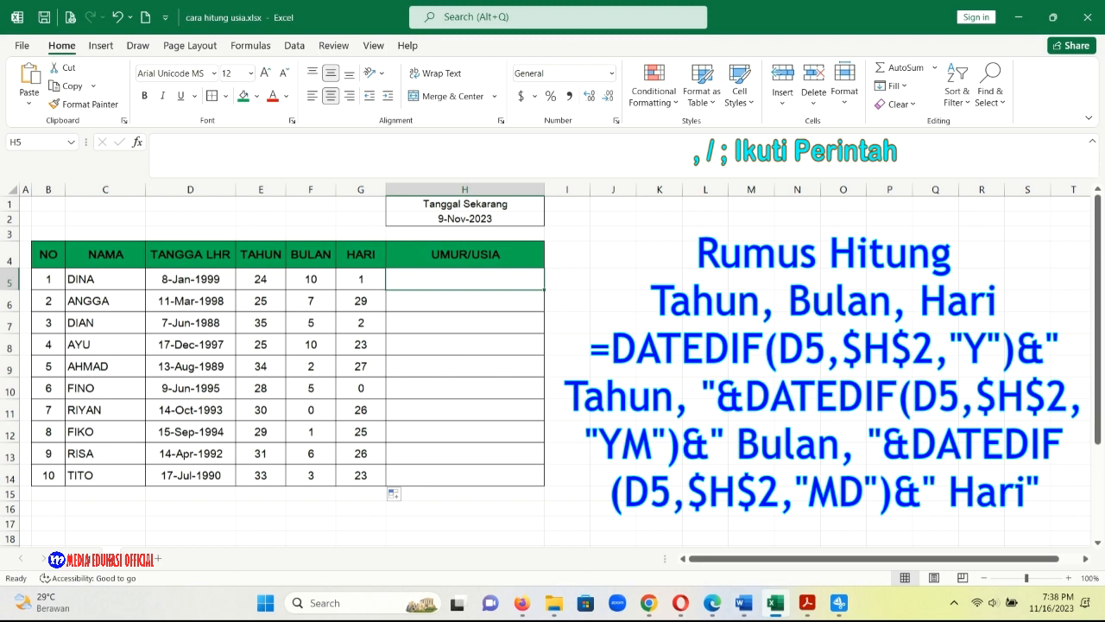
{"action": "key", "text": "F2"}
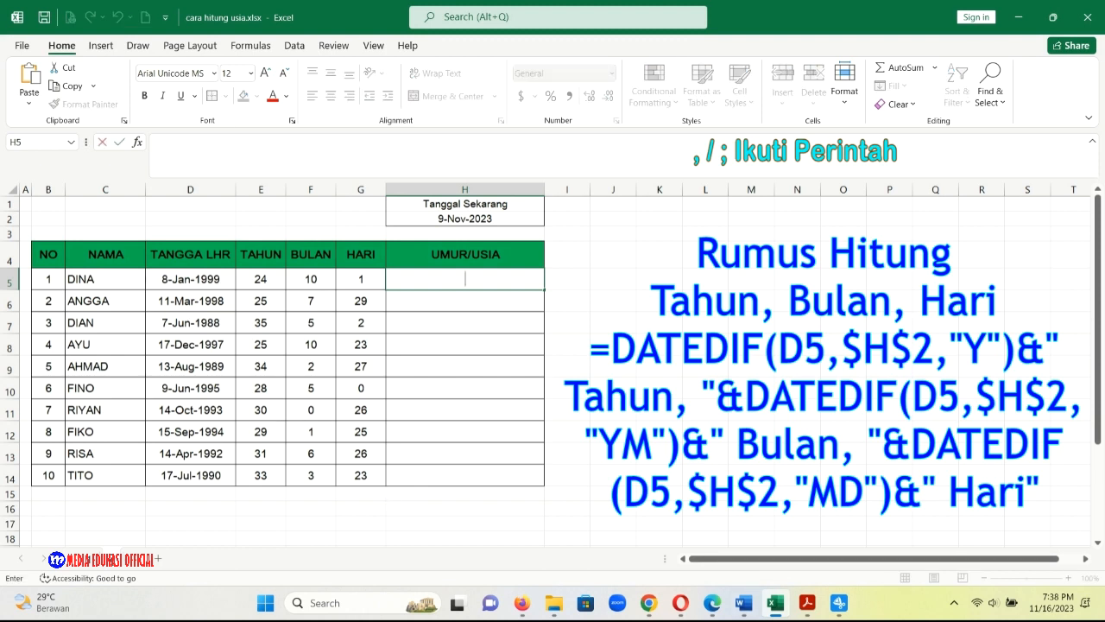
{"action": "key", "text": "ctrl+v"}
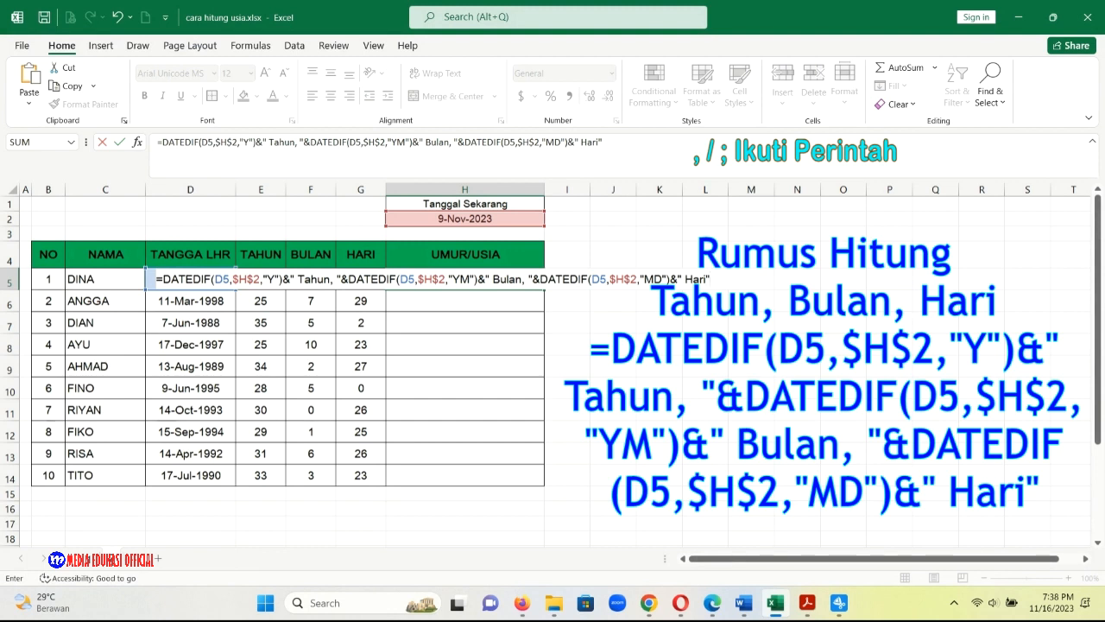
{"action": "key", "text": "Return"}
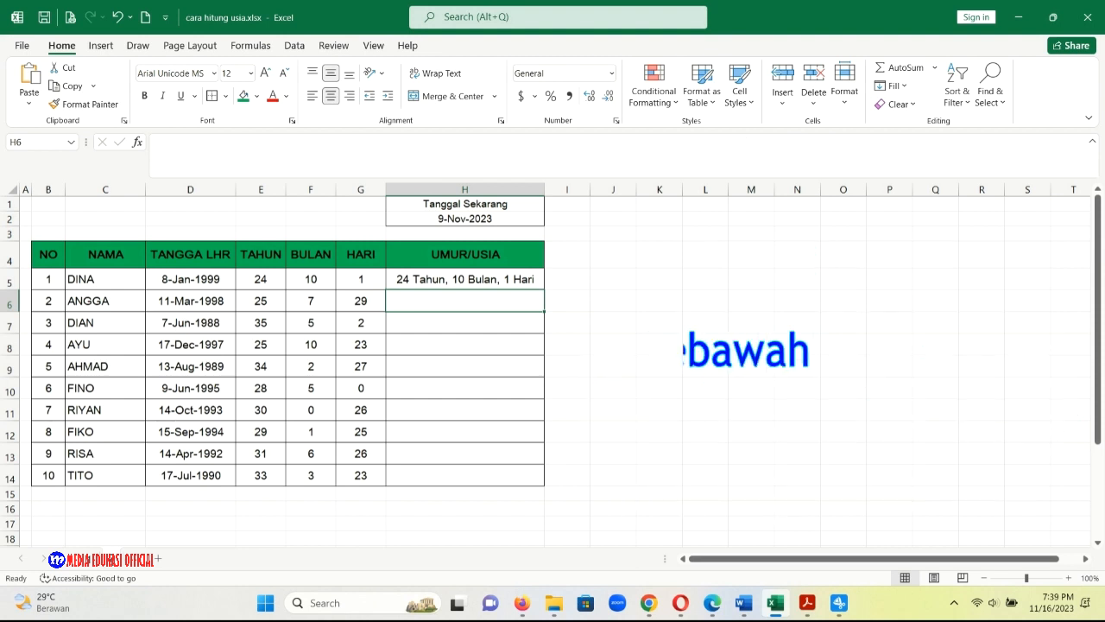
{"action": "left_click", "coordinate": [464, 279]}
{"action": "left_click_drag", "start_coordinate": [544, 289], "coordinate": [544, 486]}
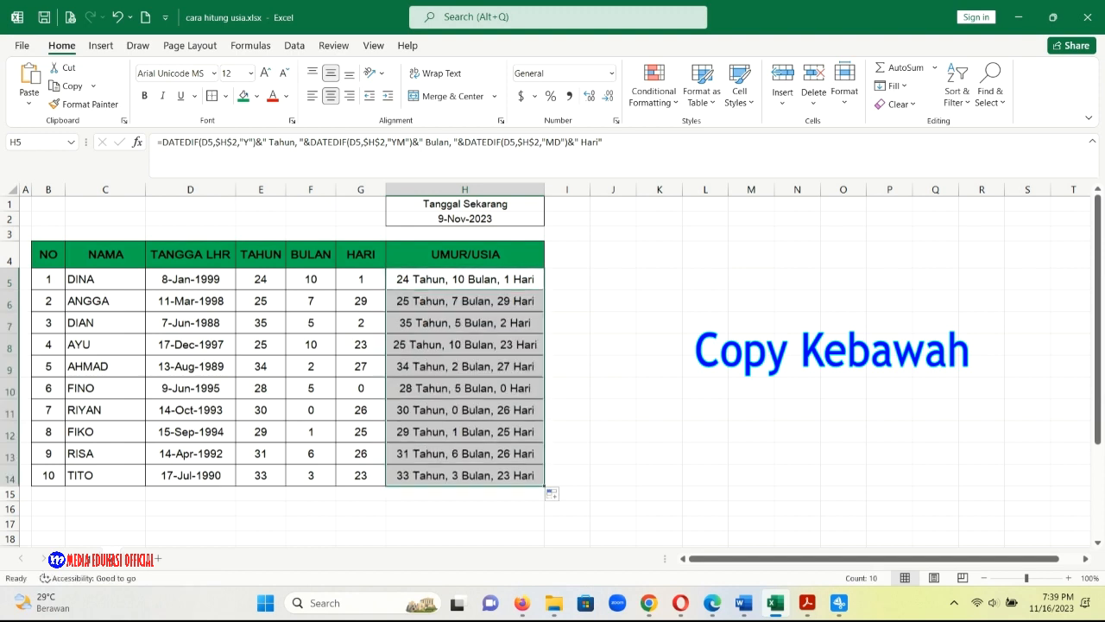
{"action": "left_click", "coordinate": [465, 493]}
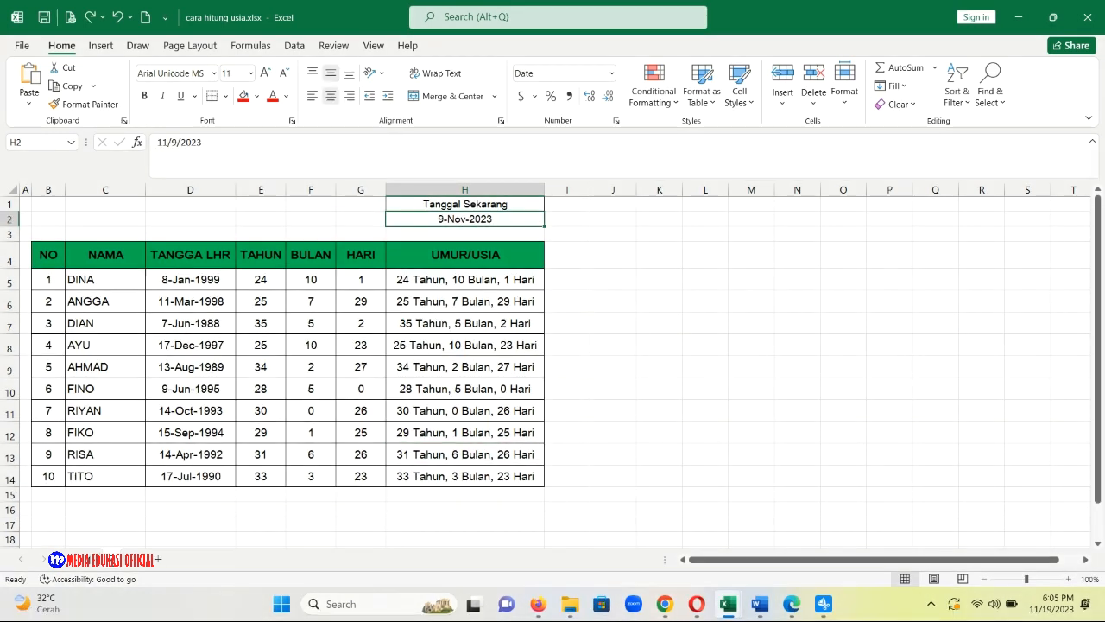
Set the Tanggal Sekarang date in cell H2 to 11/3/2023.
{"action": "key", "text": "F2"}
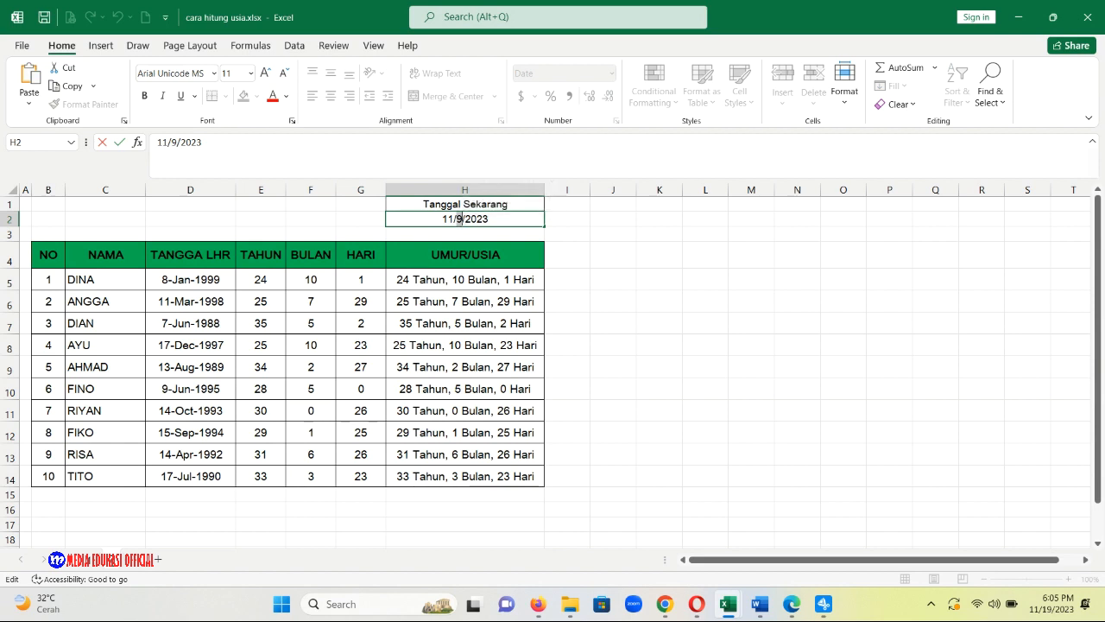
{"action": "type", "text": "3"}
{"action": "key", "text": "Return"}
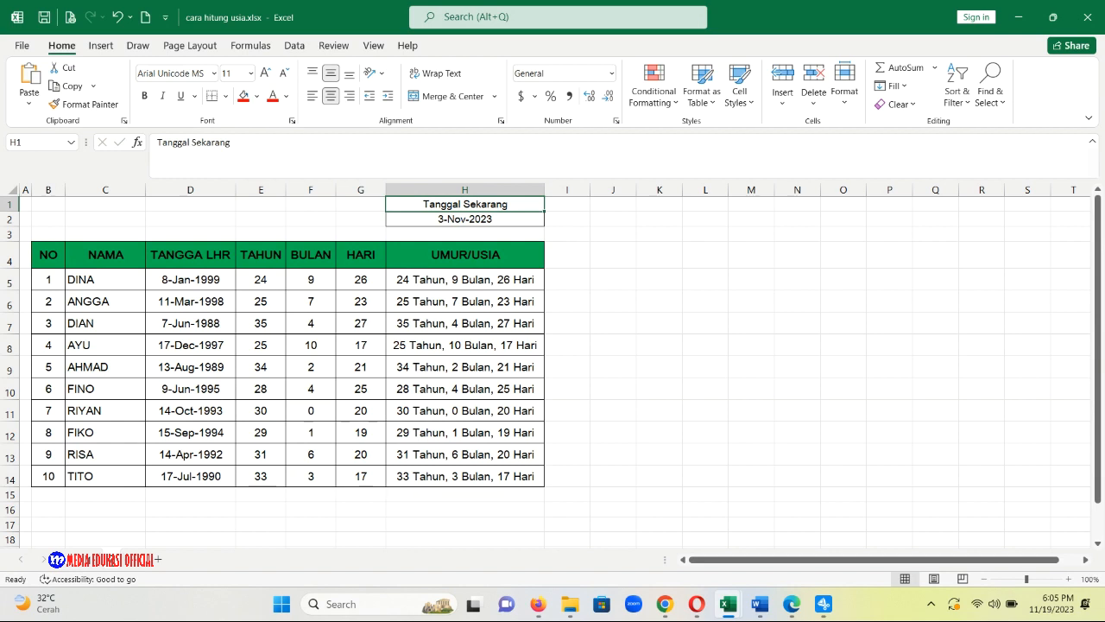
Set the Tanggal Sekarang date in cell H2 to 11/5/2023.
{"action": "key", "text": "Down"}
{"action": "double_click", "coordinate": [478, 219]}
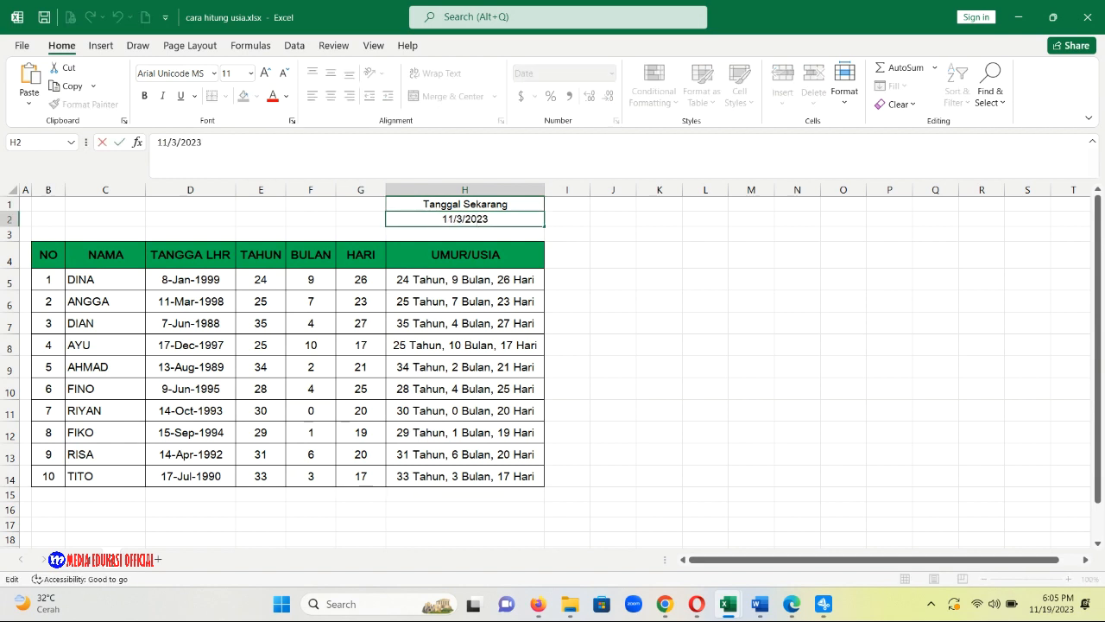
{"action": "double_click", "coordinate": [459, 219]}
{"action": "type", "text": "5"}
{"action": "key", "text": "Return"}
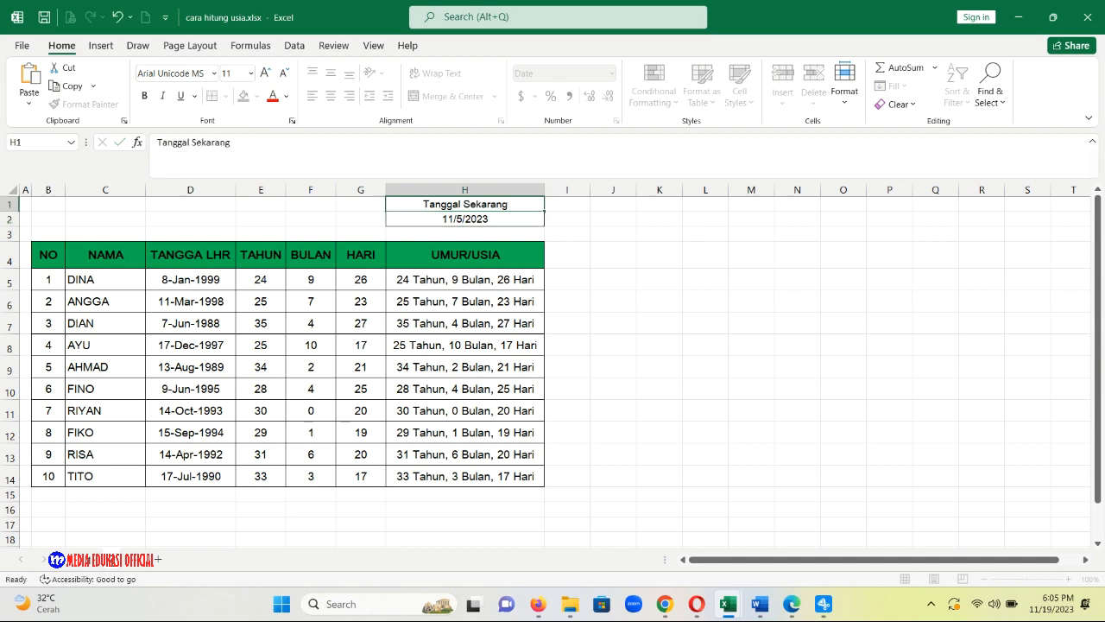